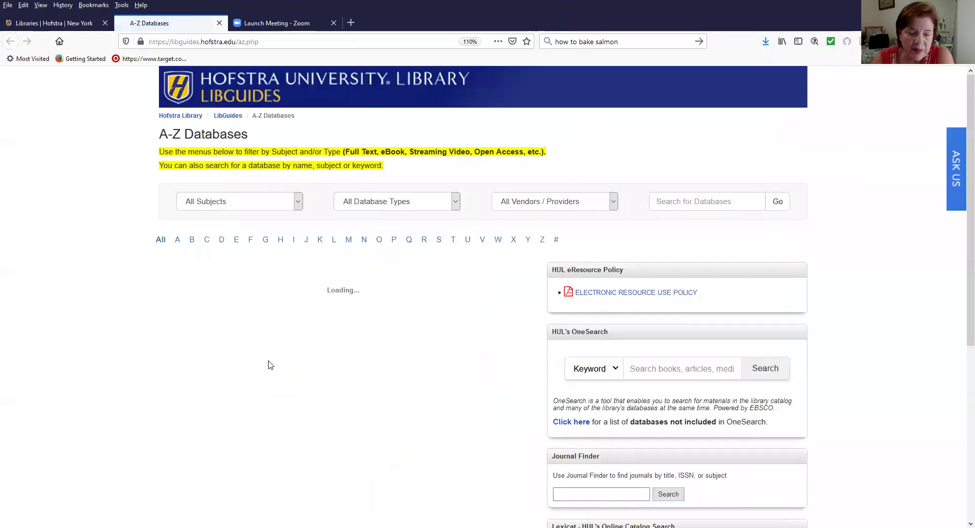
Filter the A-Z database list to the letter P and open PsycINFO.
left_click(392, 243)
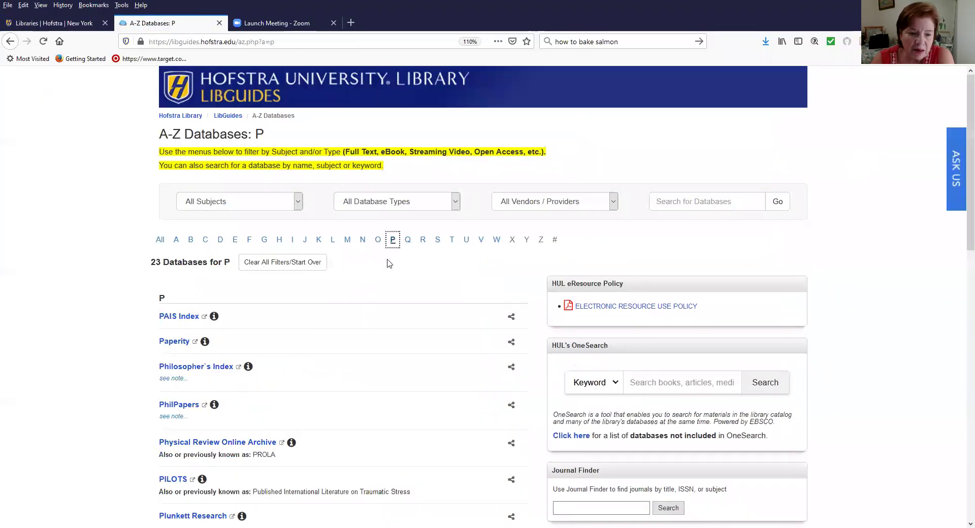
scroll(364, 292, "down", 6)
scroll(365, 291, "down", 4)
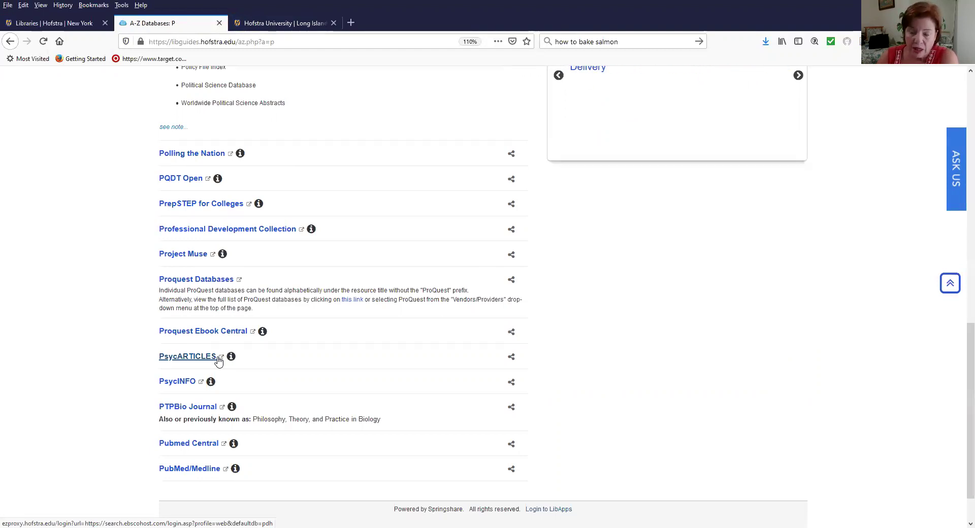
left_click(186, 384)
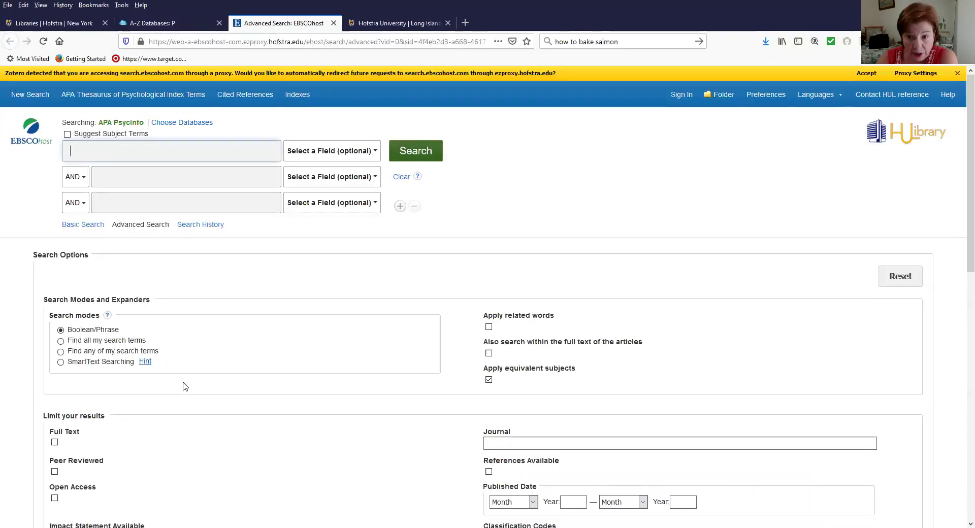
Sign in to the personal EBSCOhost account with the prefilled credentials, accepting and adding the Zotero proxy for search.ebscohost.com.
left_click(683, 96)
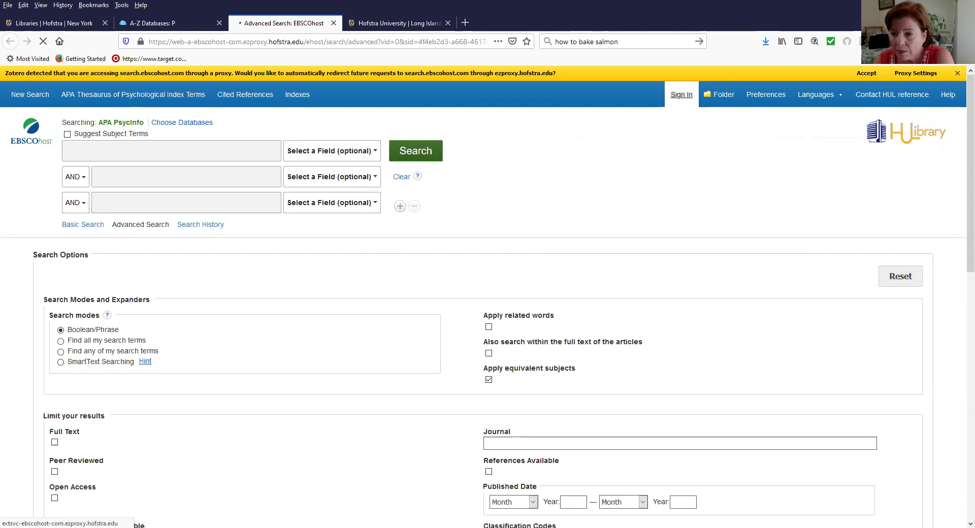
mouse_move(845, 83)
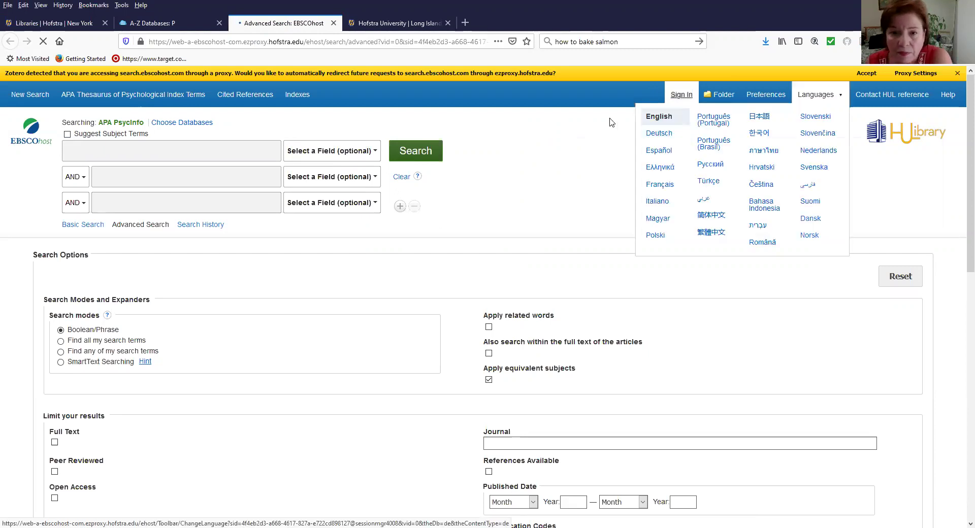
left_click(866, 73)
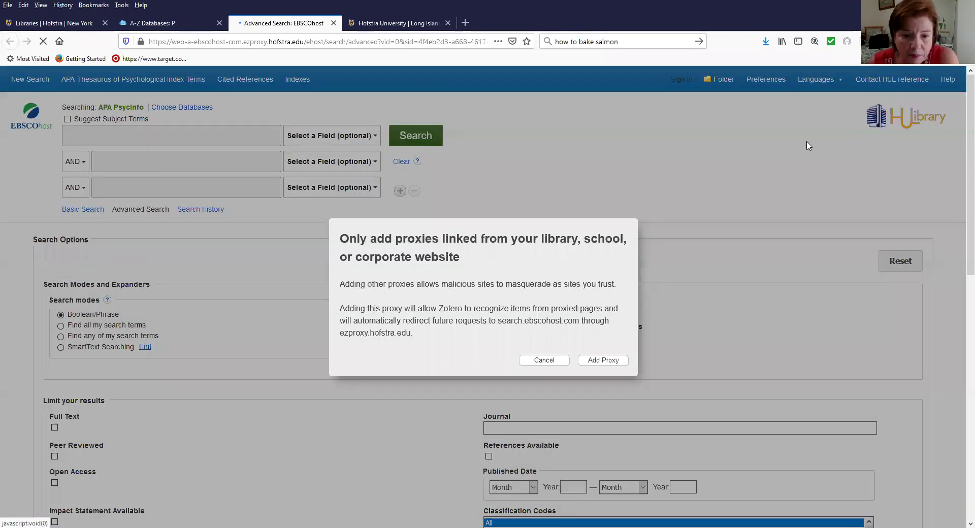
left_click(606, 361)
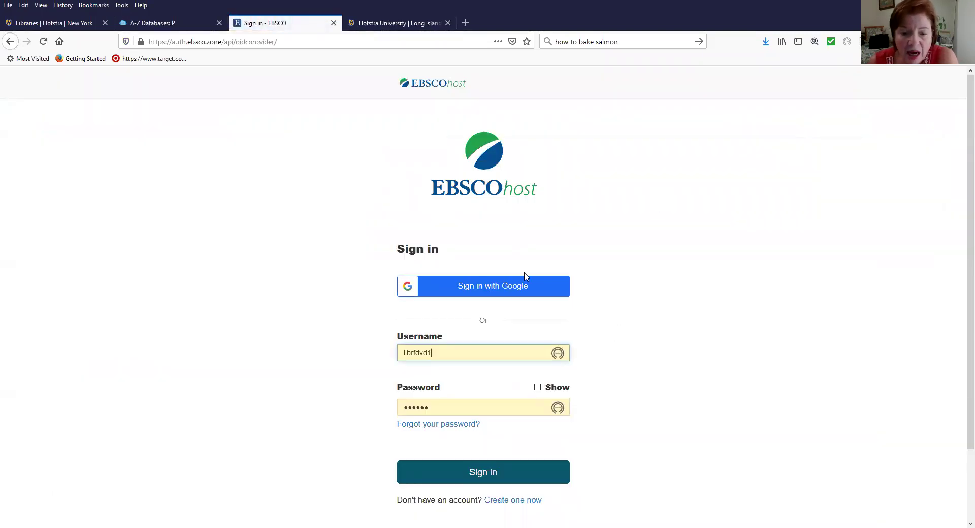
left_click(490, 472)
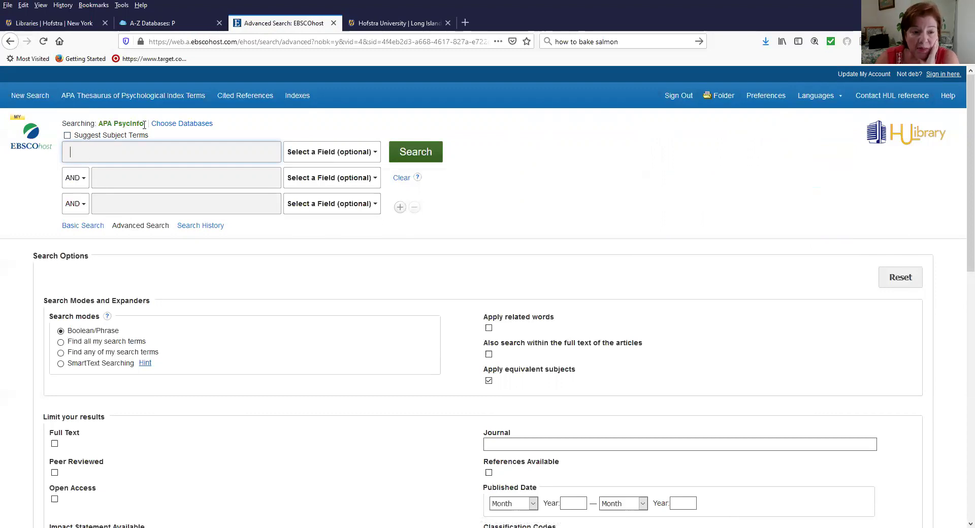
Review the databases available for searching together and confirm the selection with only APA PsycInfo ticked.
left_click(194, 125)
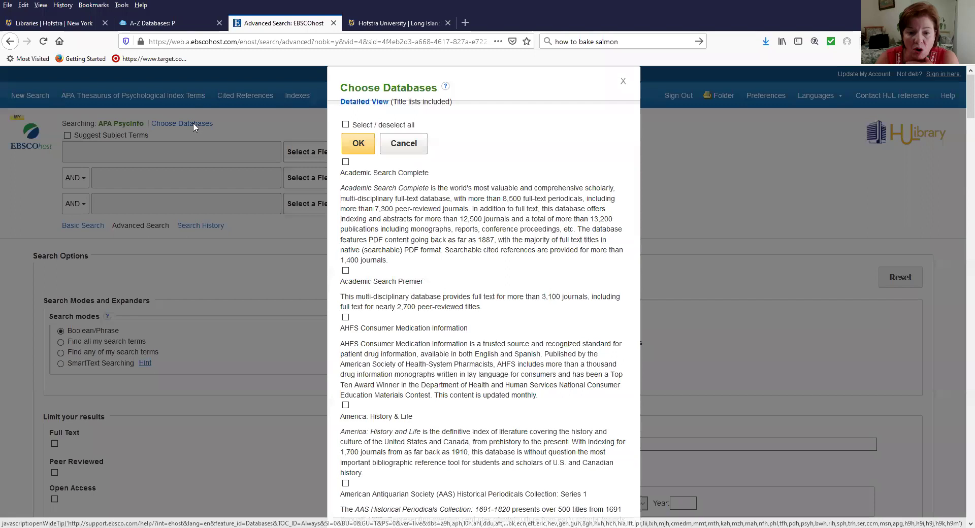
scroll(624, 163, "down", 1)
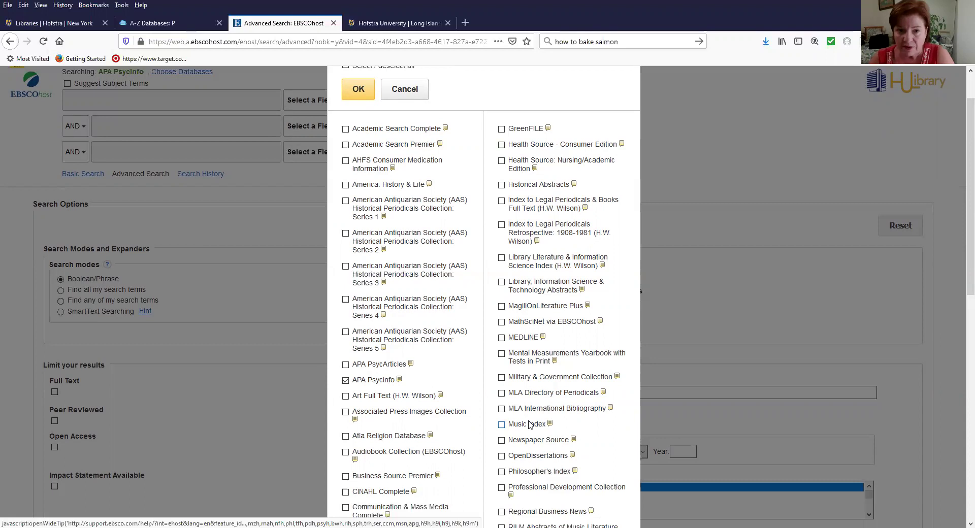
left_click(355, 96)
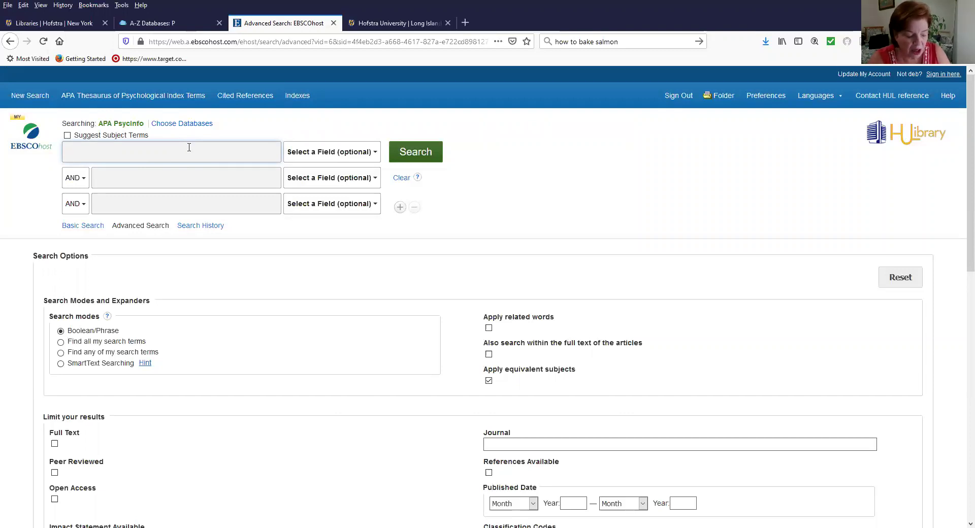
Search APA PsycInfo for "antisocial behavior", checking the optional search fields but leaving the field unspecified.
type("antis")
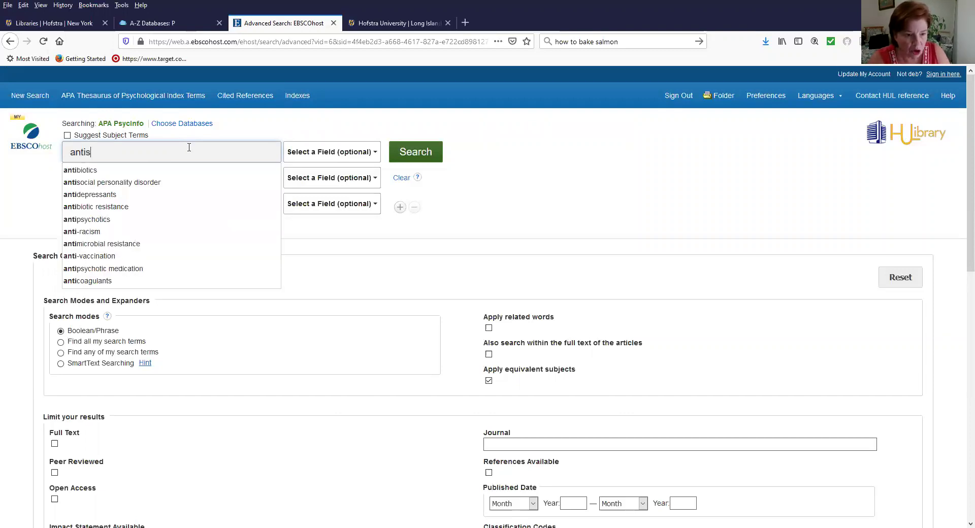
type("ocial behavior")
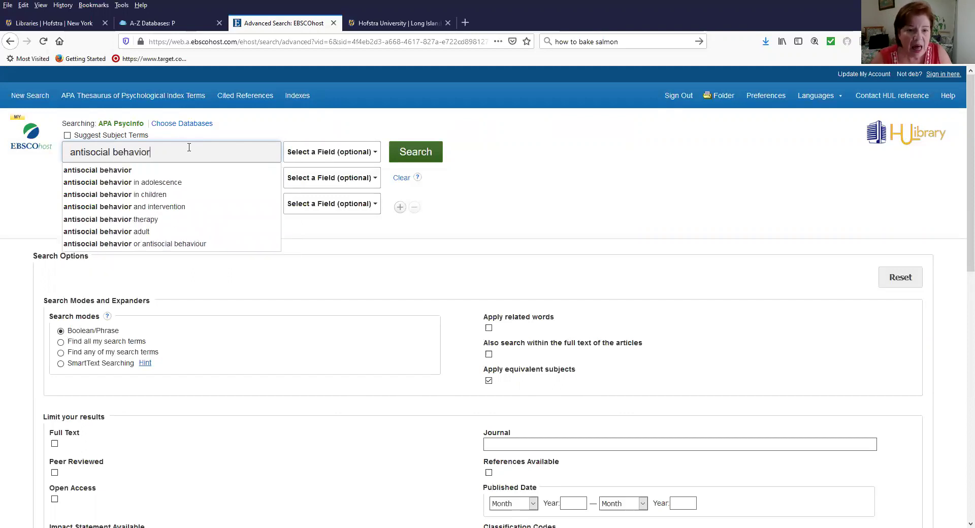
left_click(358, 141)
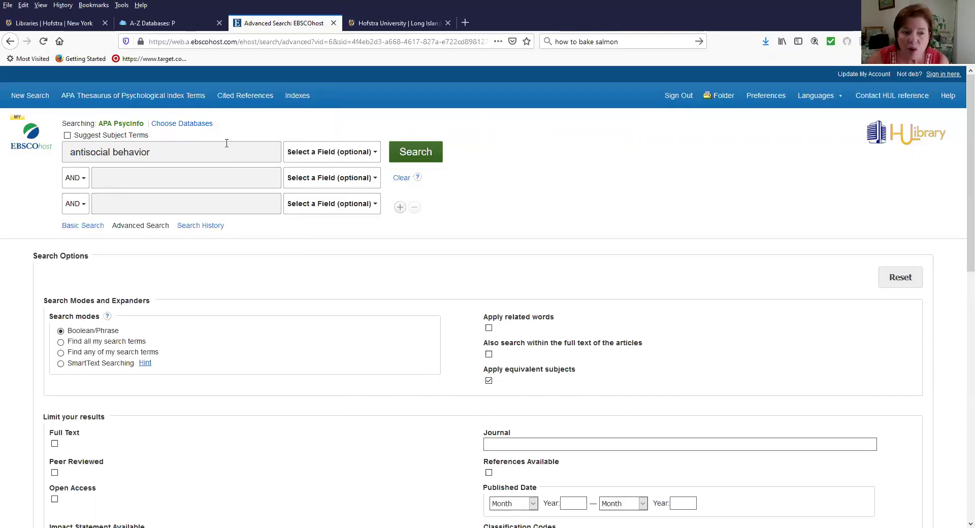
left_click(376, 152)
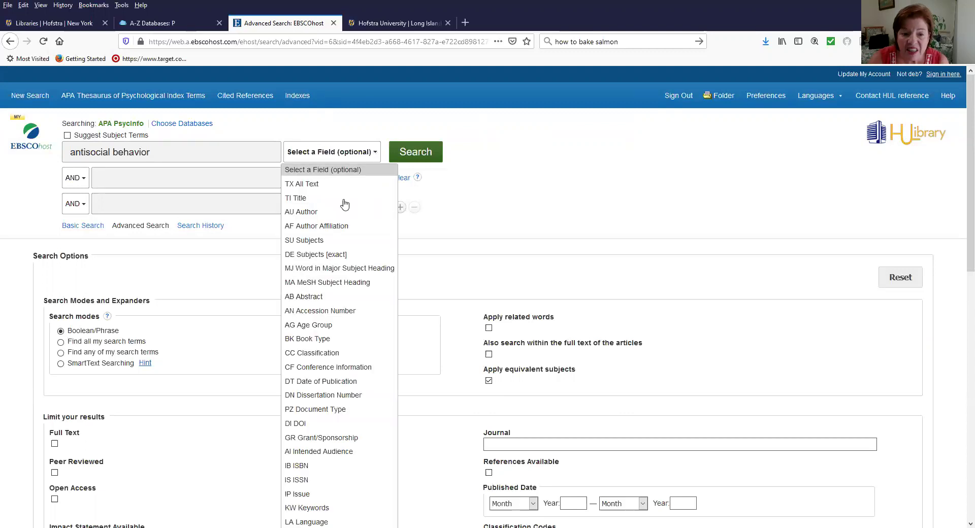
left_click(481, 210)
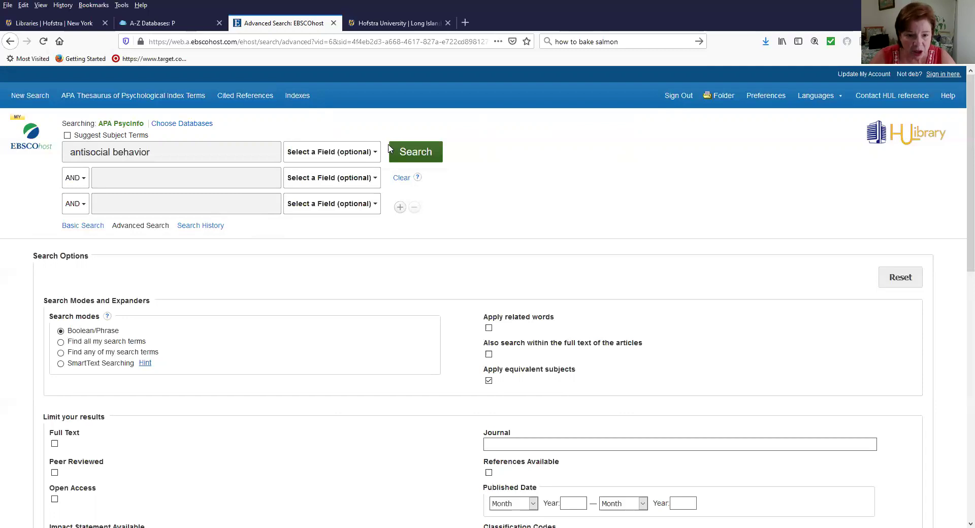
left_click(414, 157)
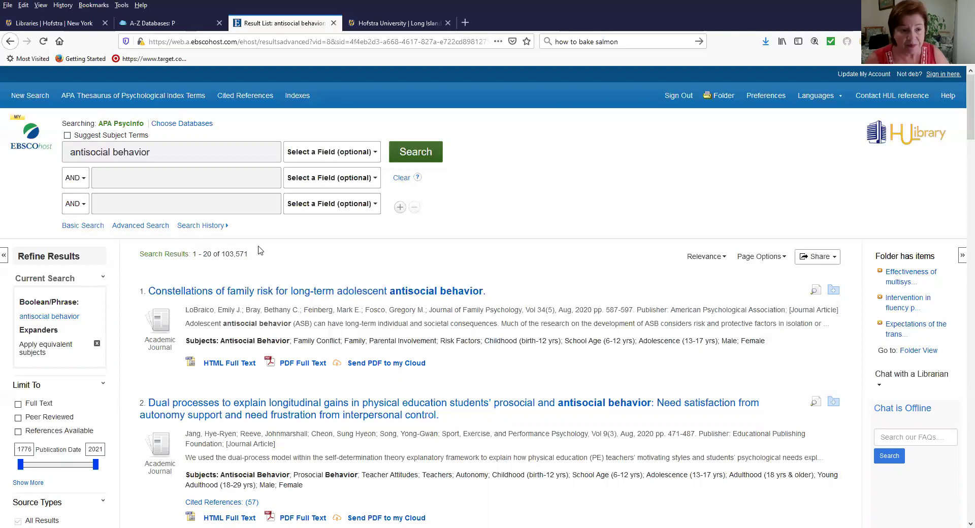
Add "evaluation" as a second search term combined with AND and rerun the search.
left_click(128, 181)
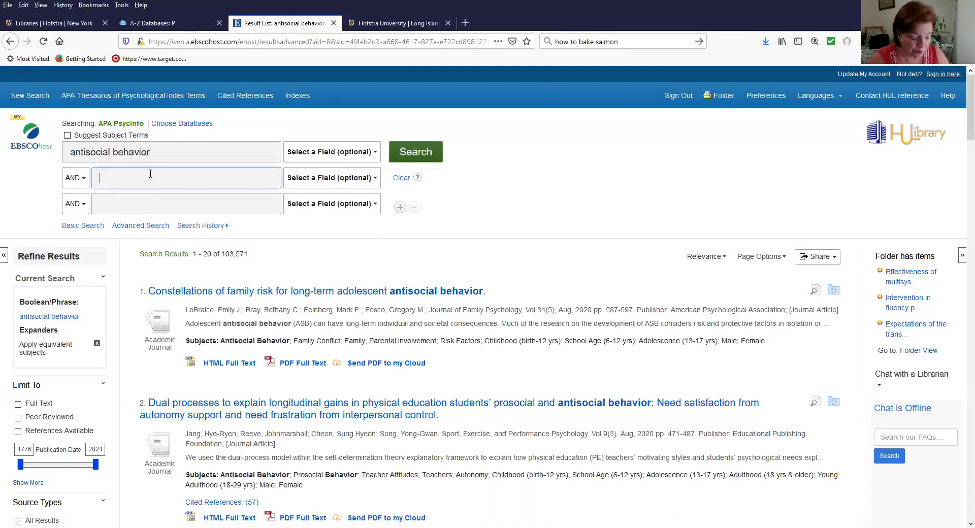
type("eval")
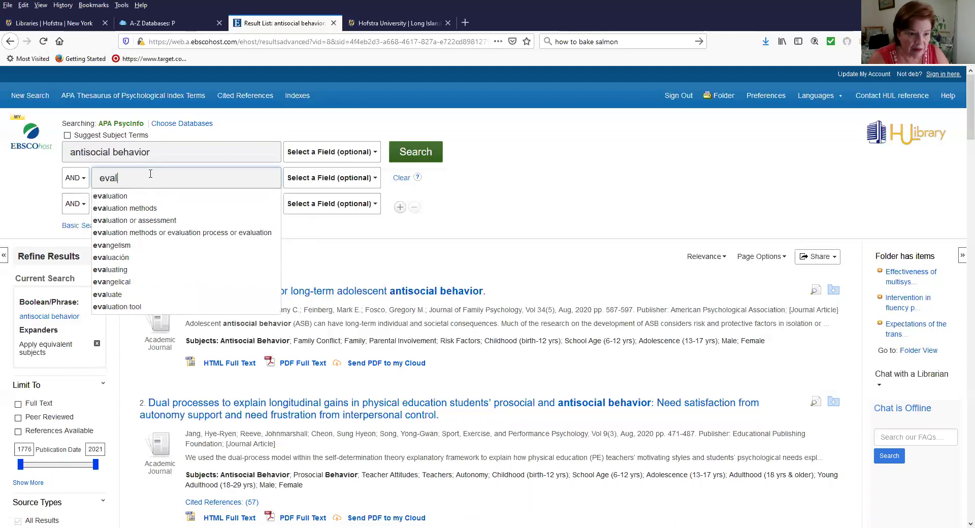
type("uation")
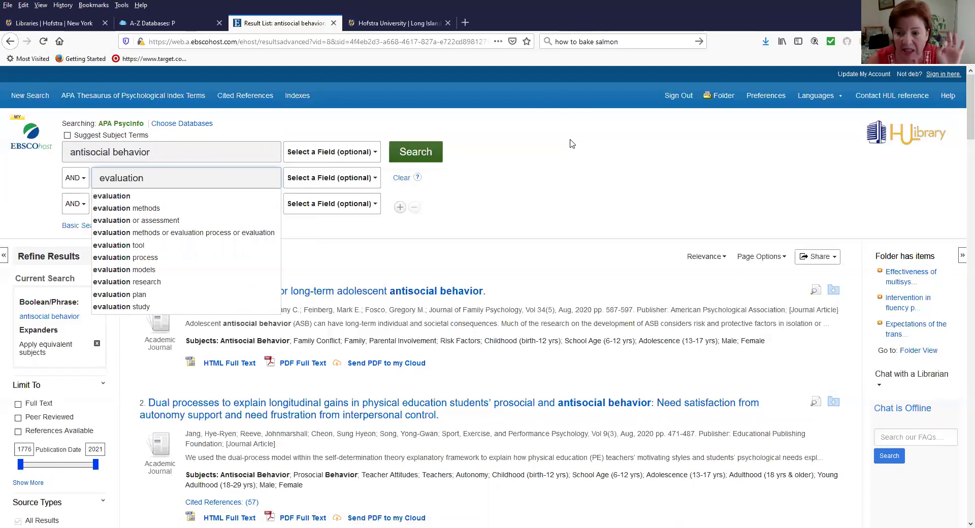
left_click(440, 158)
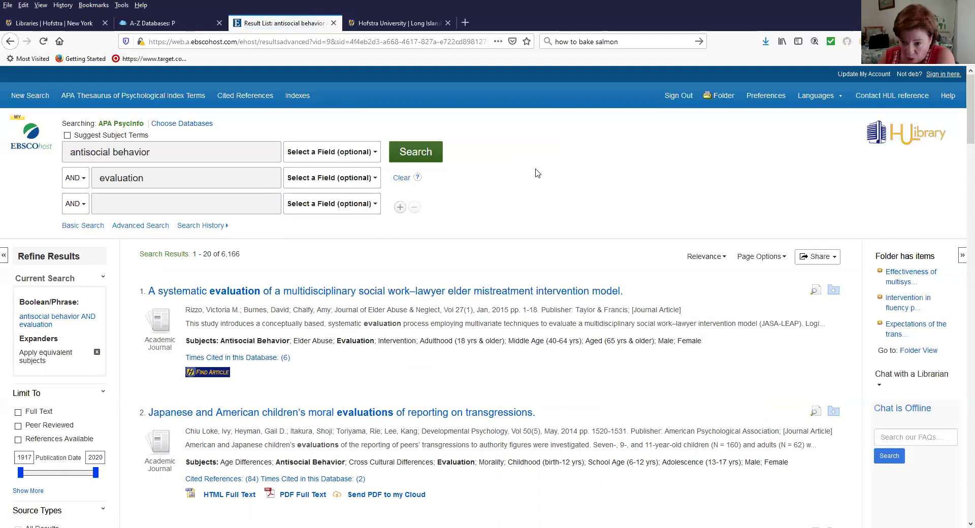
Add "adolescents" as a third AND term, rerun the search and limit the results to Peer Reviewed.
left_click(190, 205)
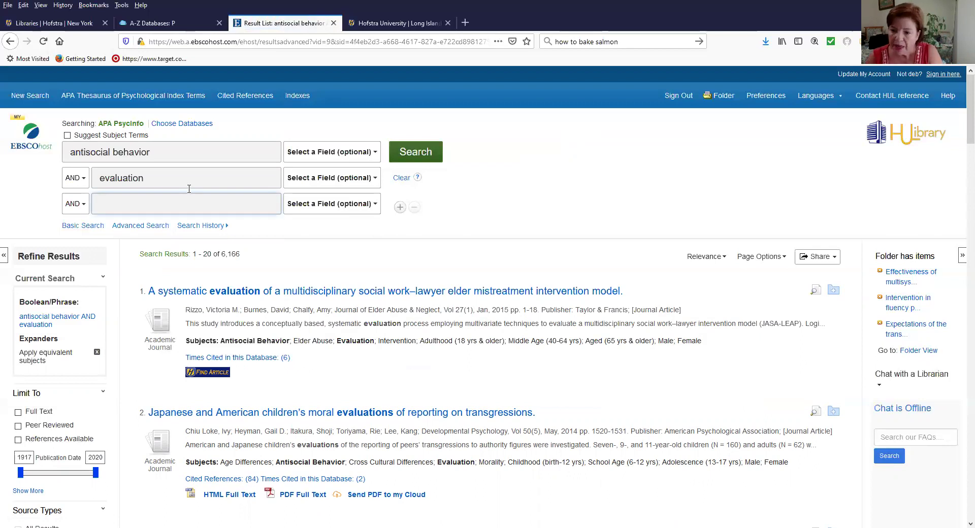
type("ado")
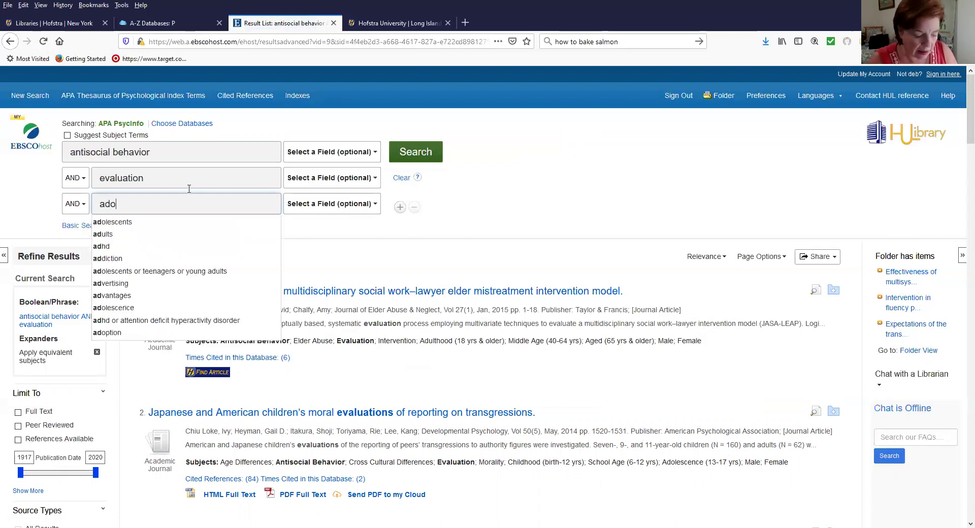
type("lescents")
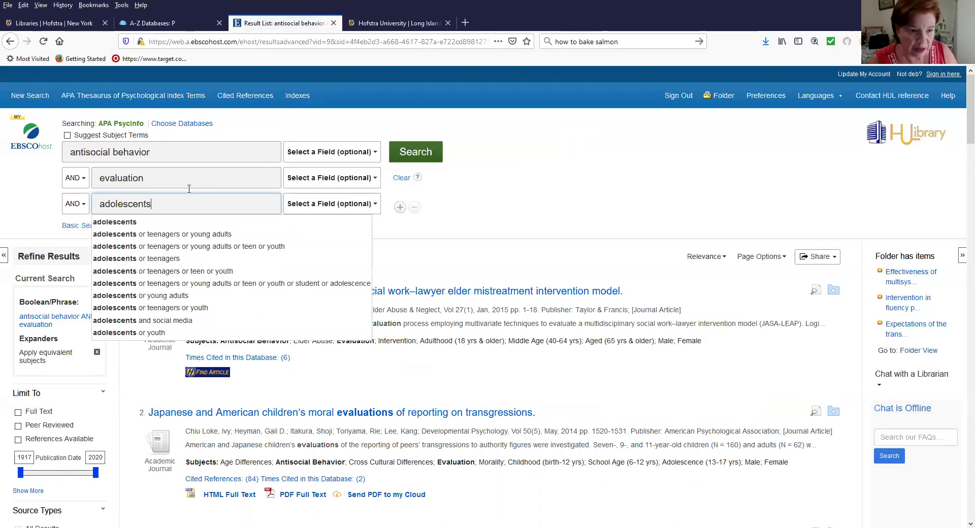
left_click(420, 157)
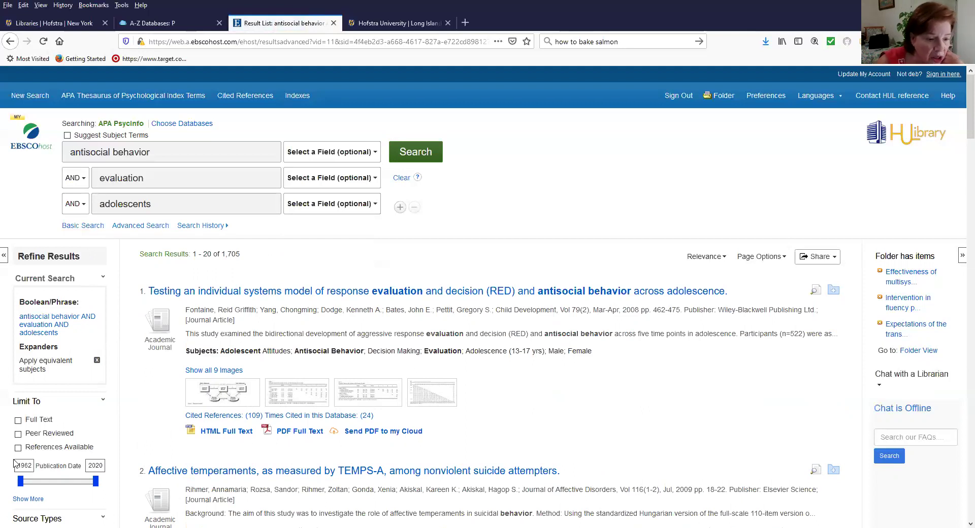
left_click(18, 436)
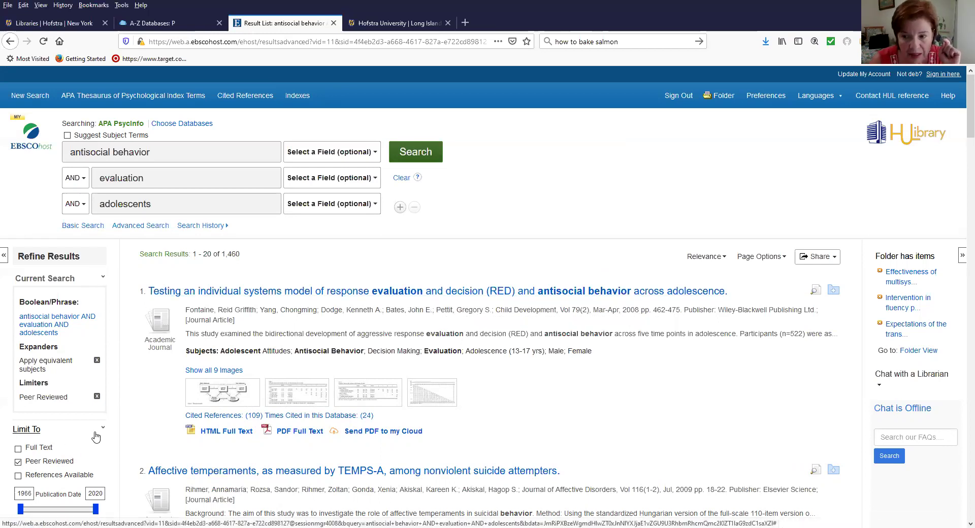
Truncate the second search term to "evaluat*" and rerun the search.
scroll(94, 438, "down", 2)
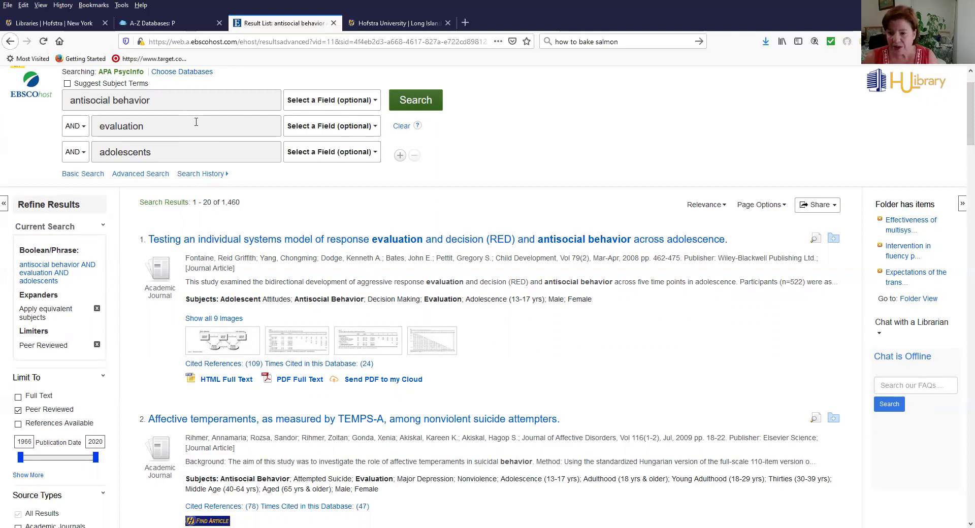
left_click(188, 130)
key("BackSpace")
key("BackSpace")
key("BackSpace")
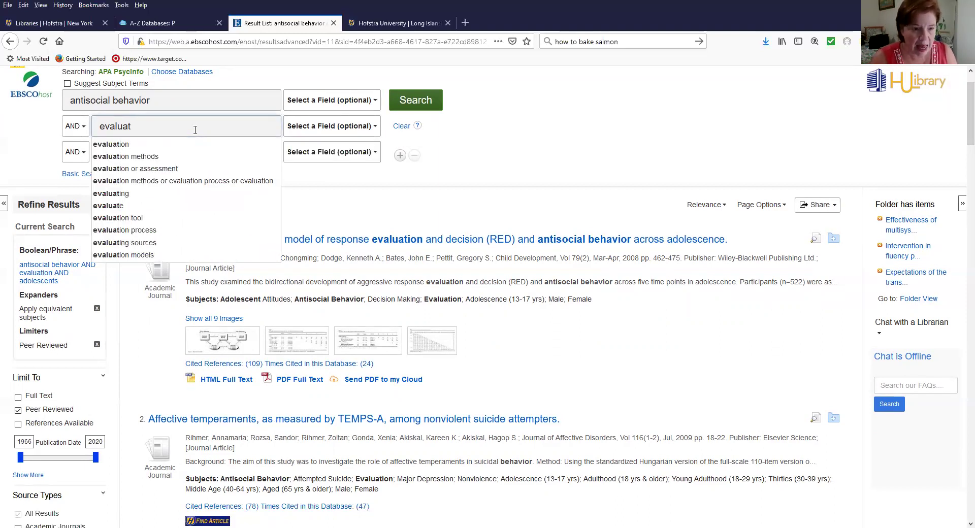
type("*")
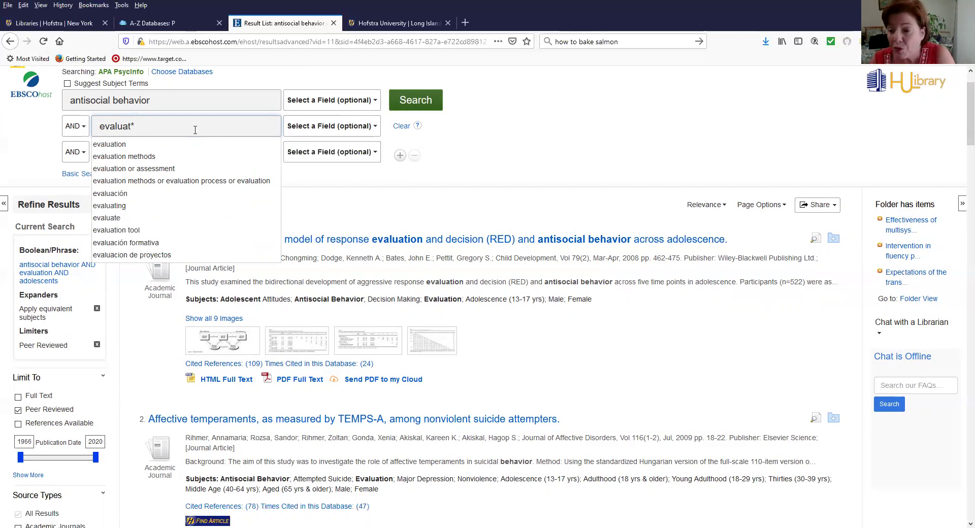
left_click(425, 101)
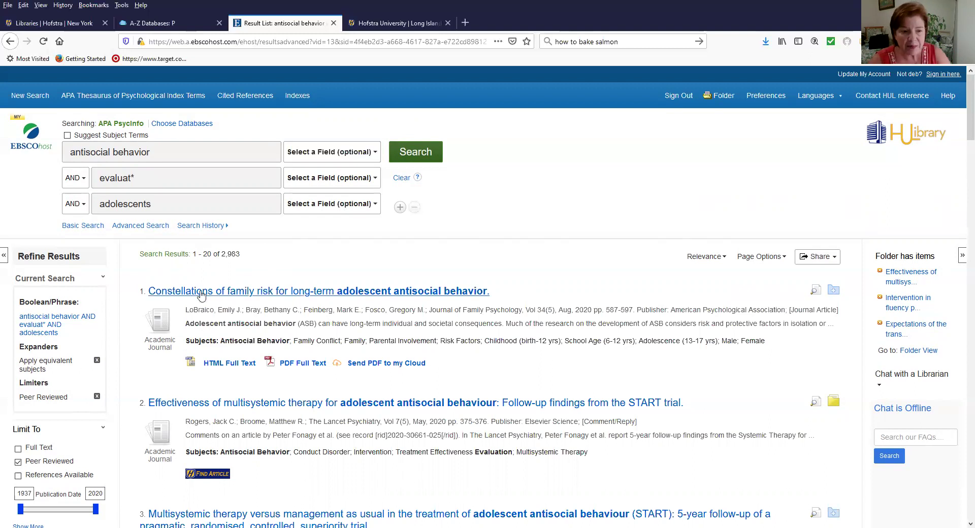
Truncate the third search term to "adolescen*" and rerun the search.
left_click(175, 203)
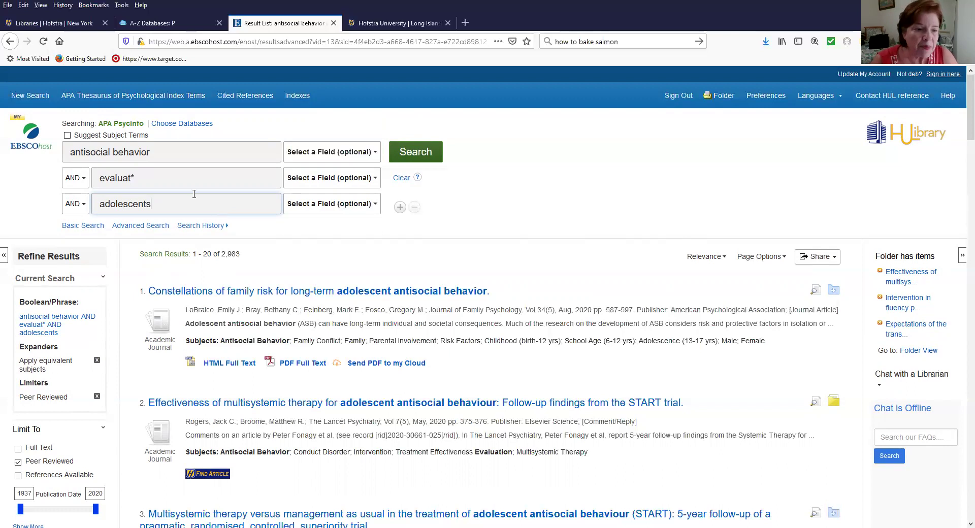
key("BackSpace")
key("BackSpace")
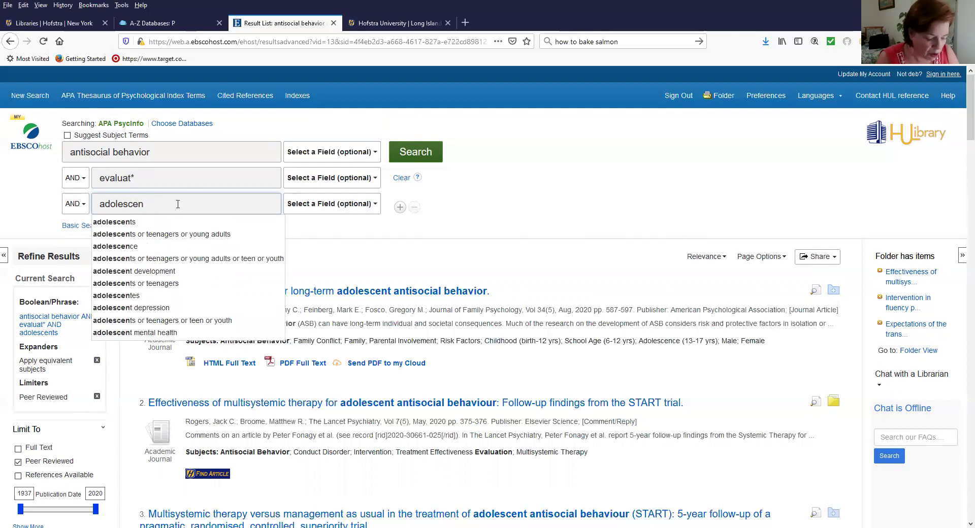
type("*")
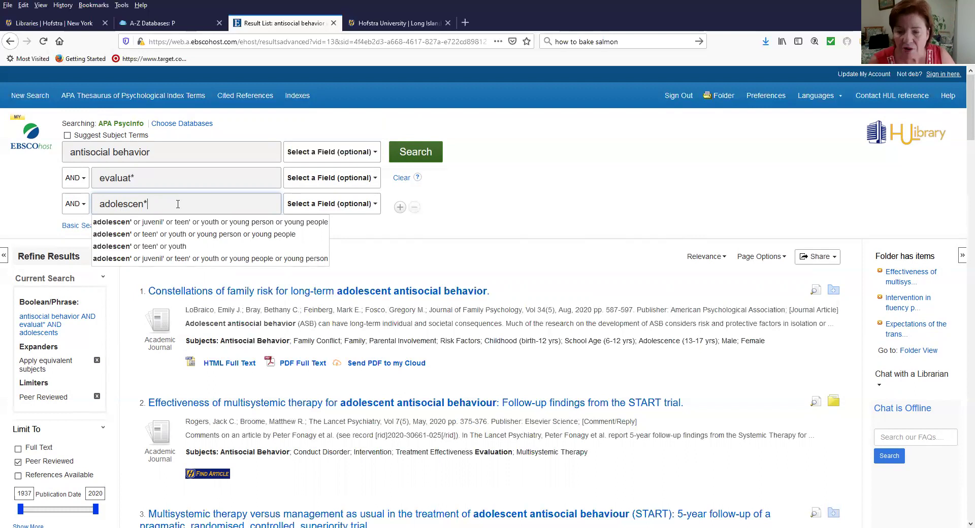
left_click(425, 154)
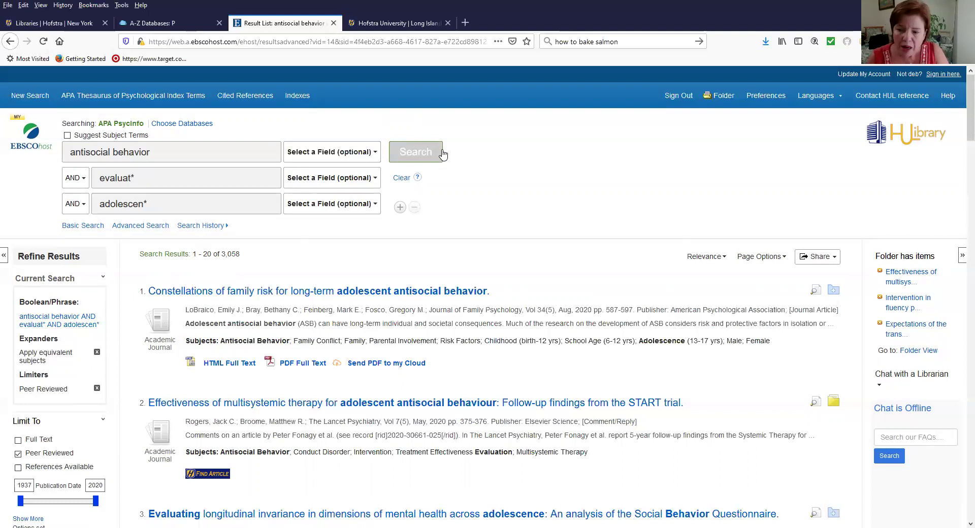
Expand the second search term to "evaluat* or assess*" and rerun the search.
left_click(156, 181)
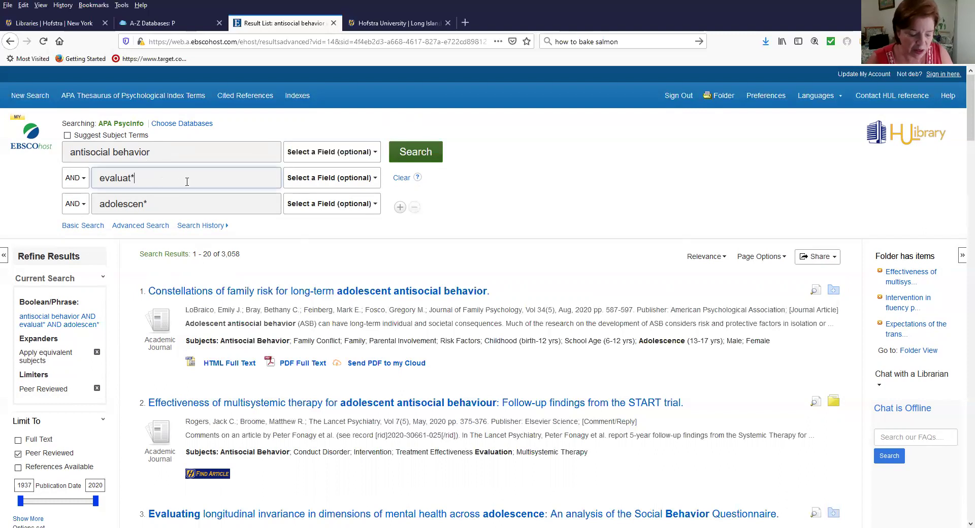
type("or")
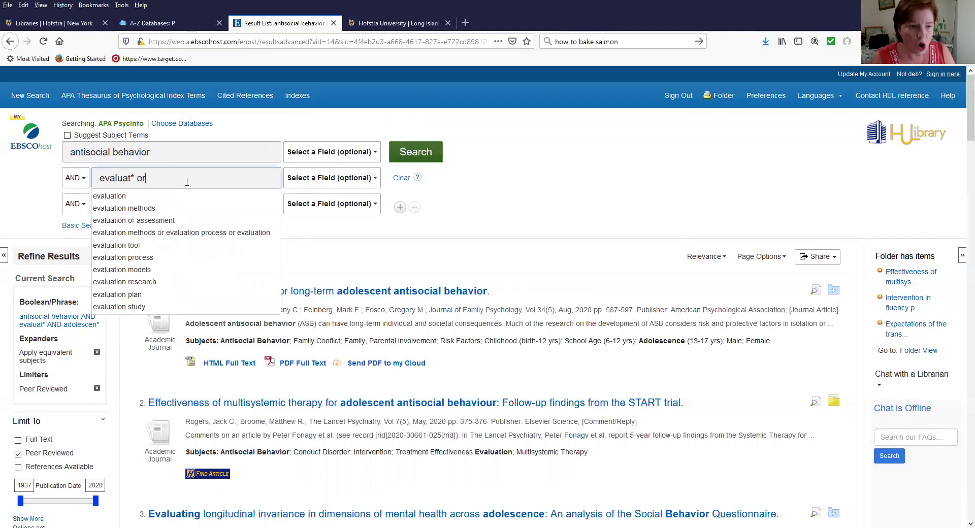
type(" asses")
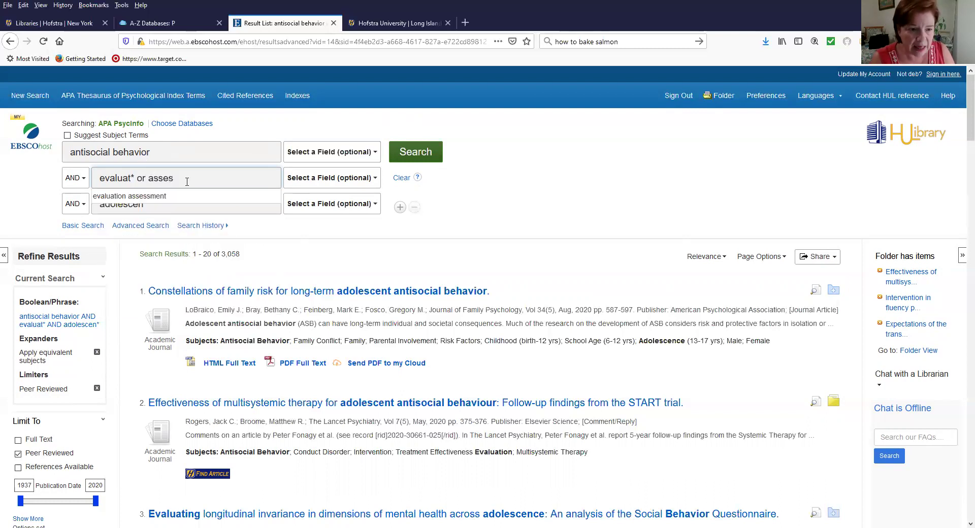
type("s*")
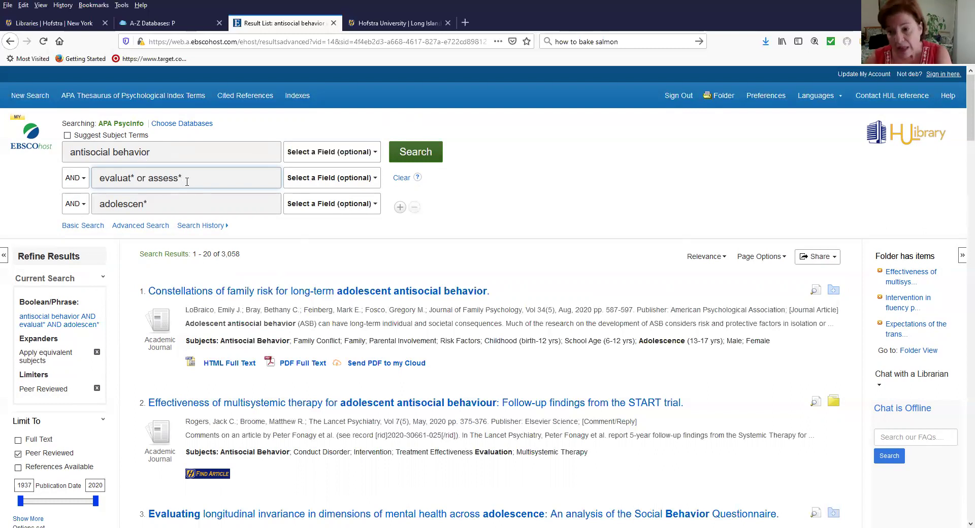
left_click(423, 157)
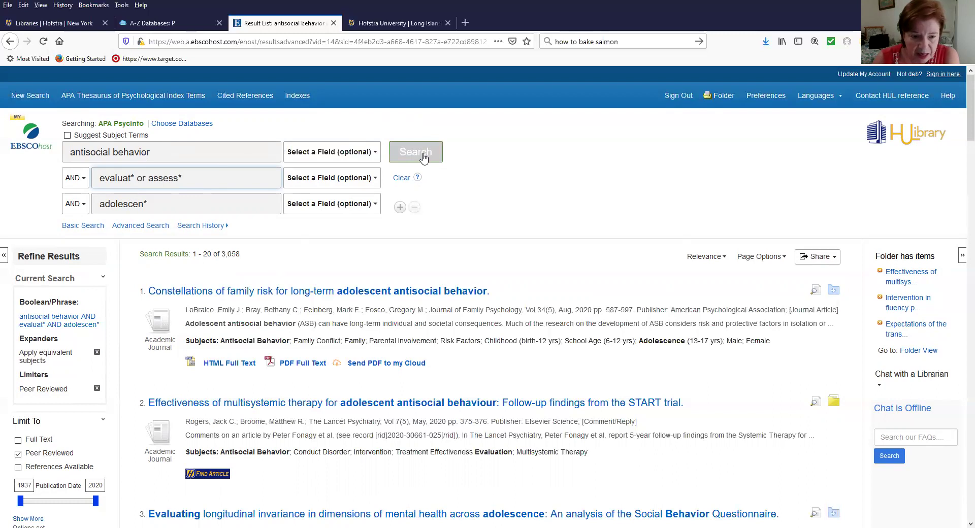
left_click(425, 156)
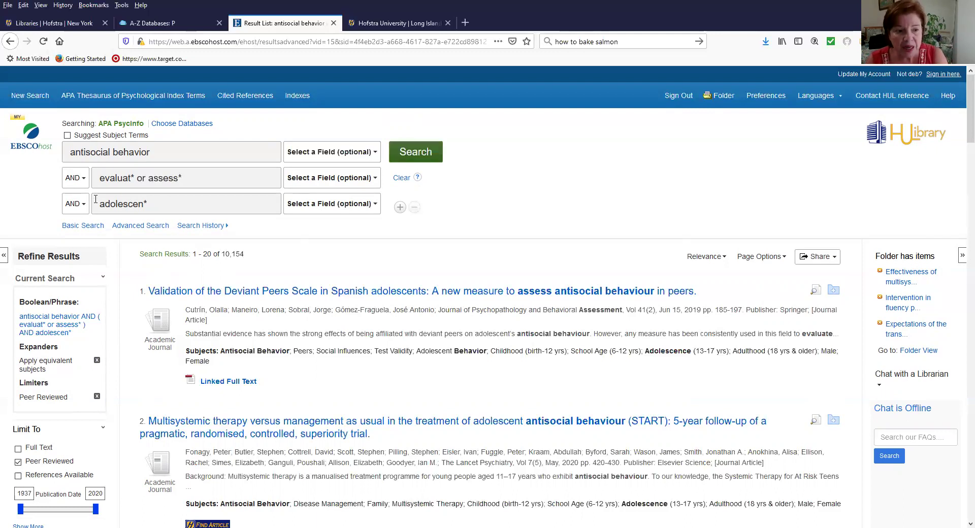
left_click(82, 179)
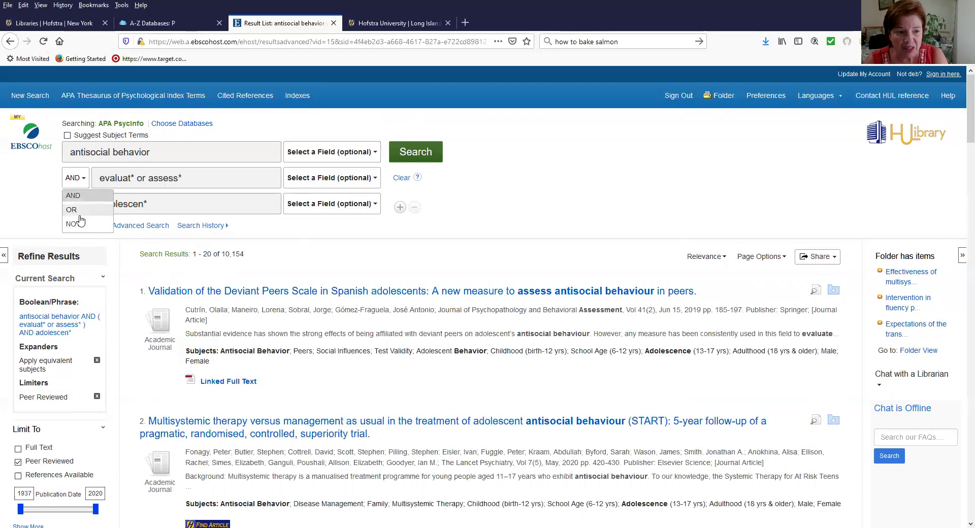
left_click(50, 210)
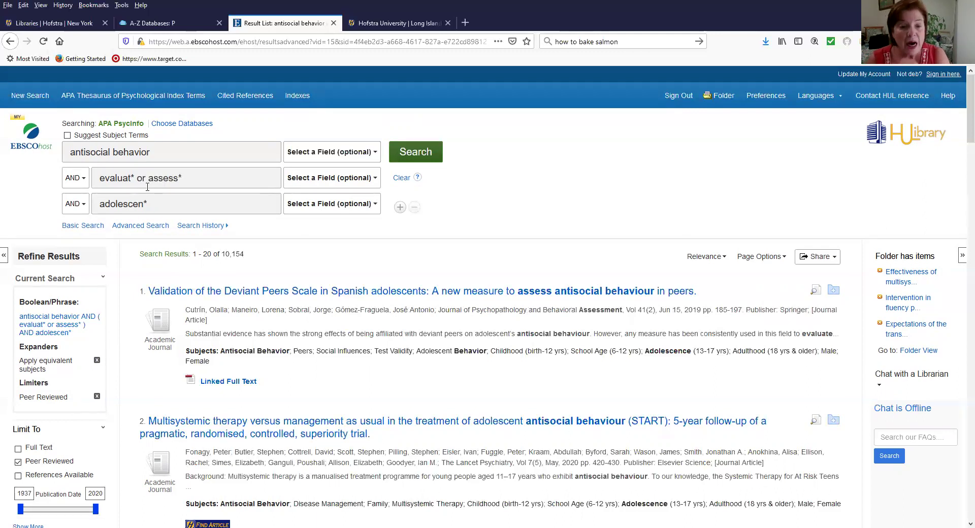
Expand the third search term to "adolescen* or teen* or youth" and rerun the search.
left_click(213, 205)
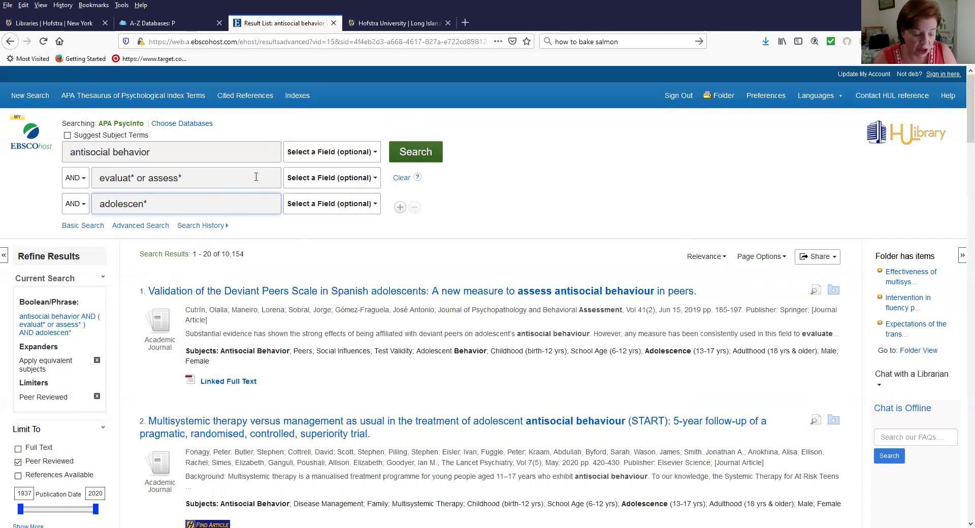
type("or teen*")
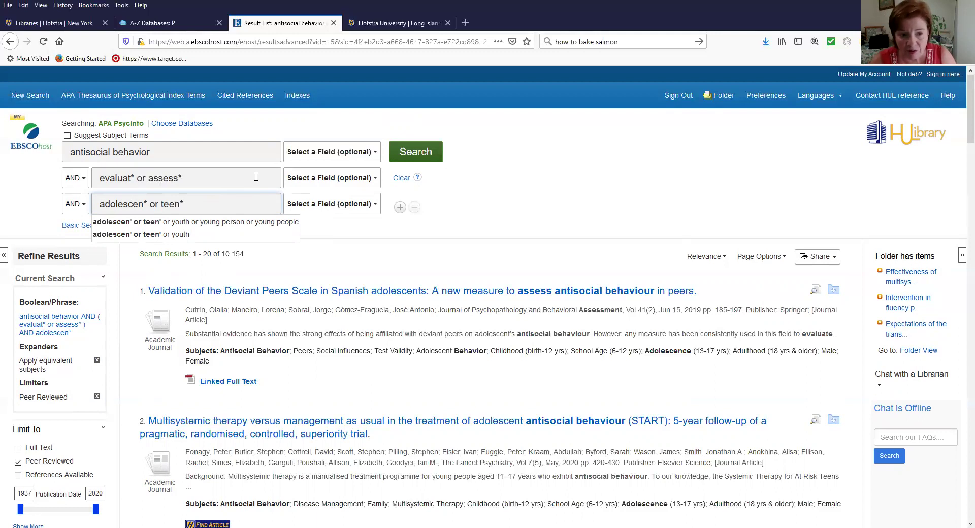
type("or youth")
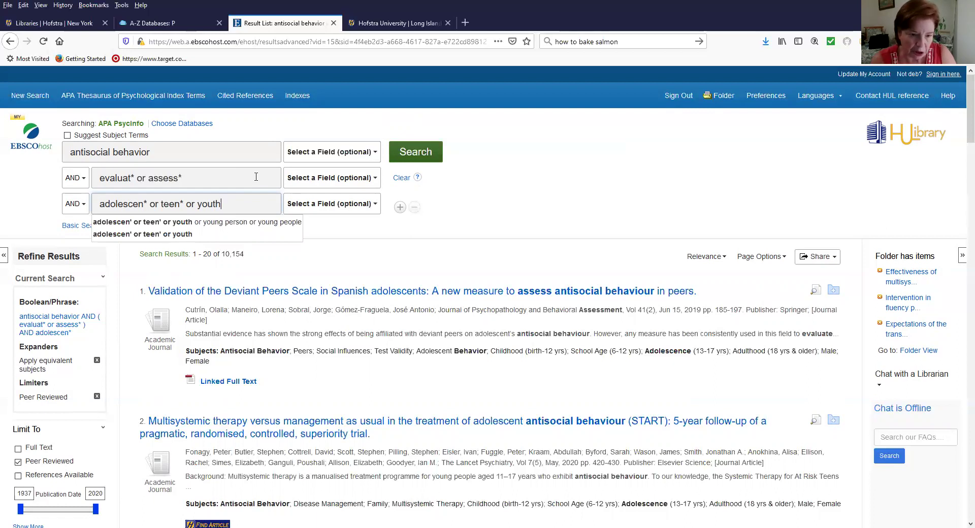
left_click(416, 157)
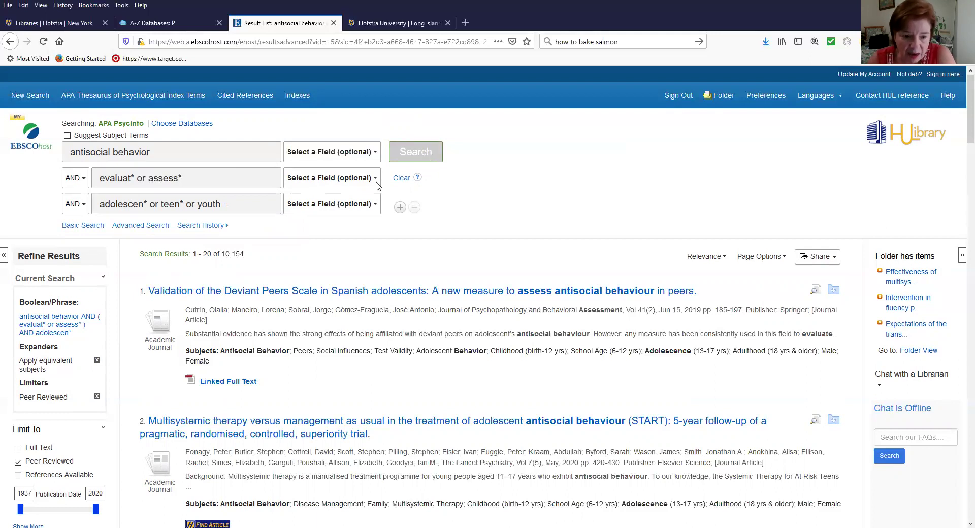
left_click(419, 156)
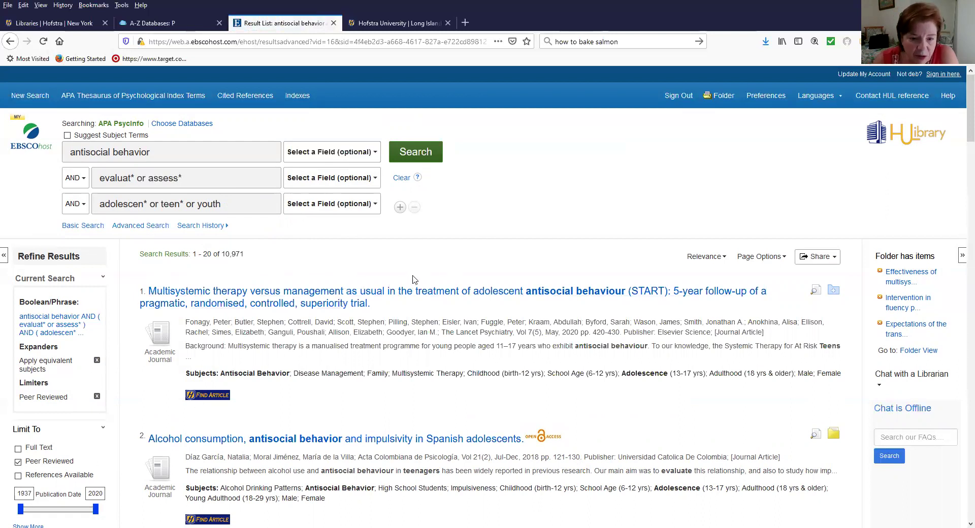
Limit the search results to articles in English.
scroll(415, 280, "down", 4)
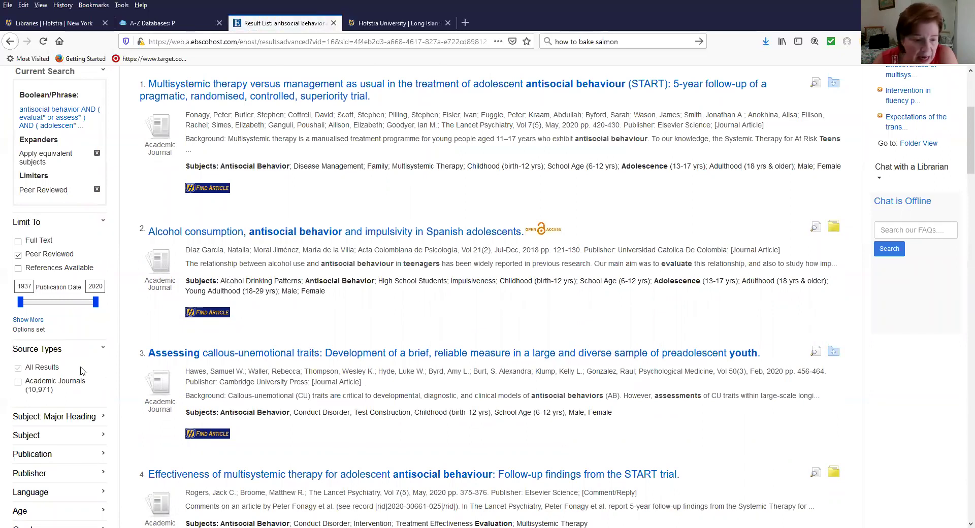
scroll(122, 347, "down", 3)
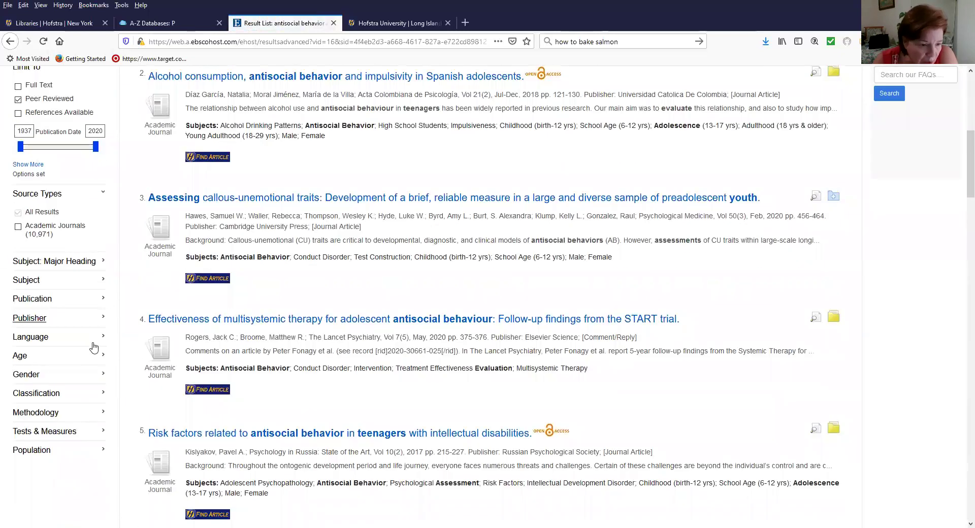
left_click(41, 339)
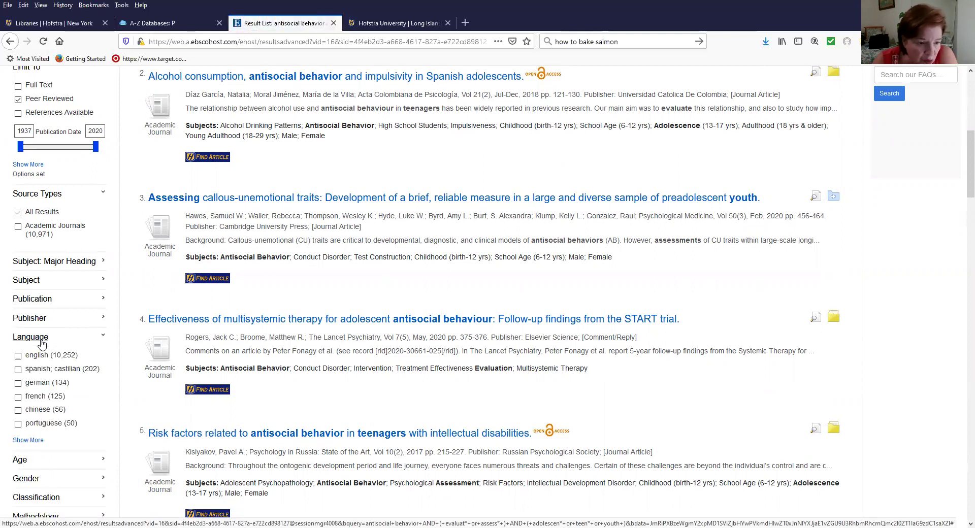
left_click(18, 358)
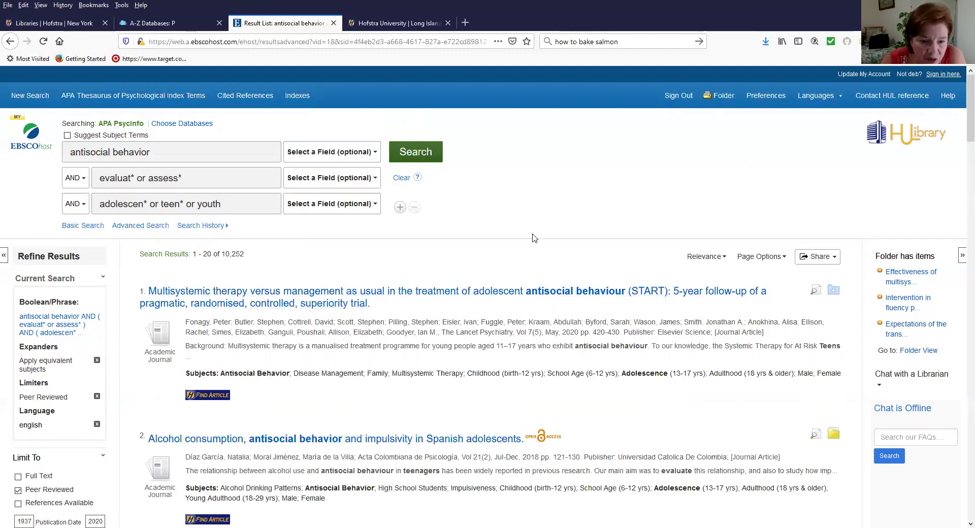
Limit the results' publication date range to 2016 through 2020.
scroll(531, 242, "down", 2)
scroll(510, 240, "down", 1)
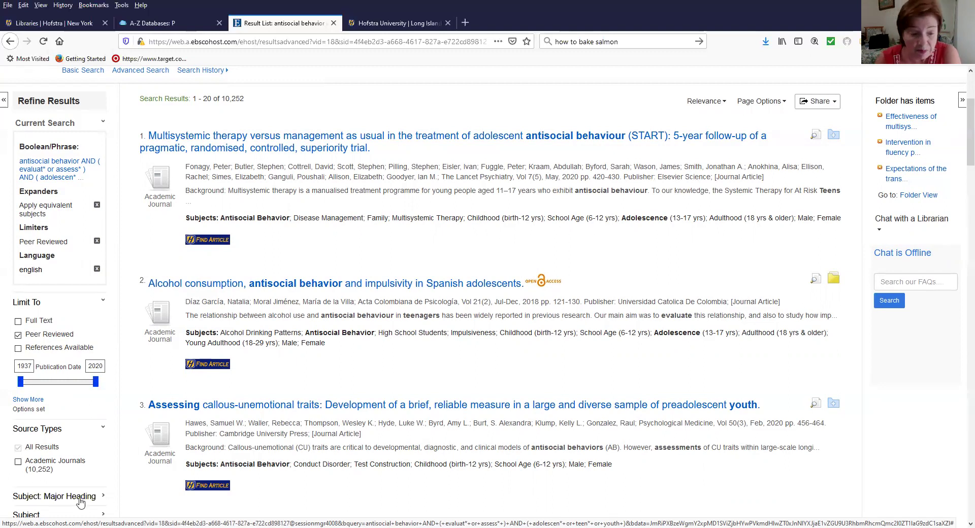
left_click_drag(22, 387, 94, 390)
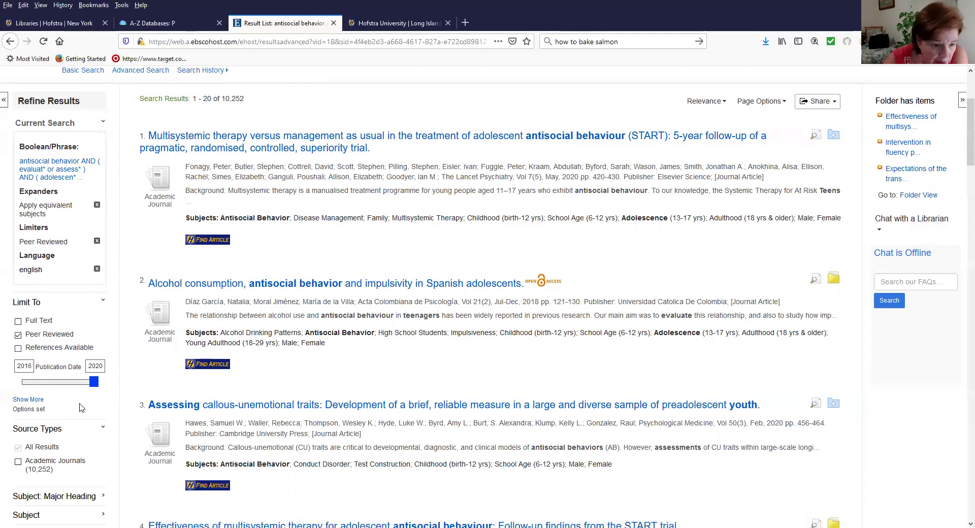
left_click(30, 367)
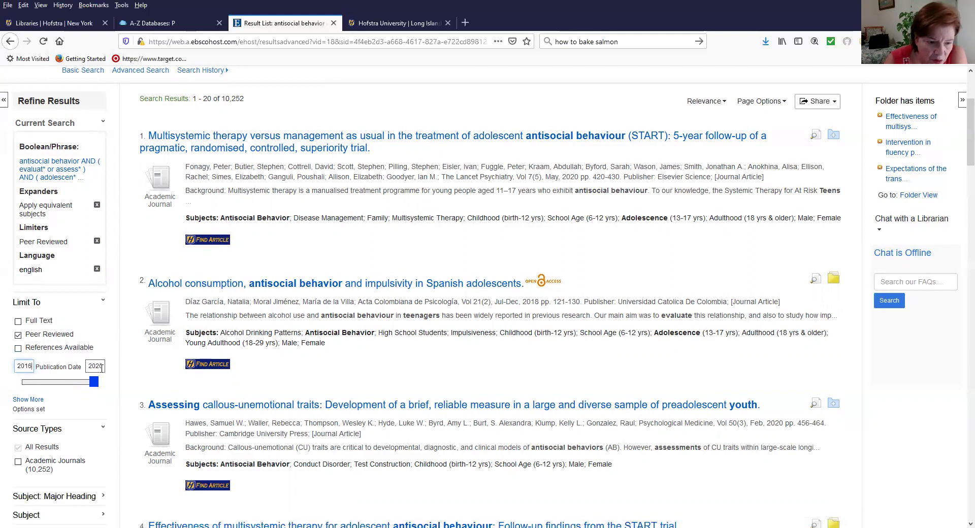
left_click(96, 366)
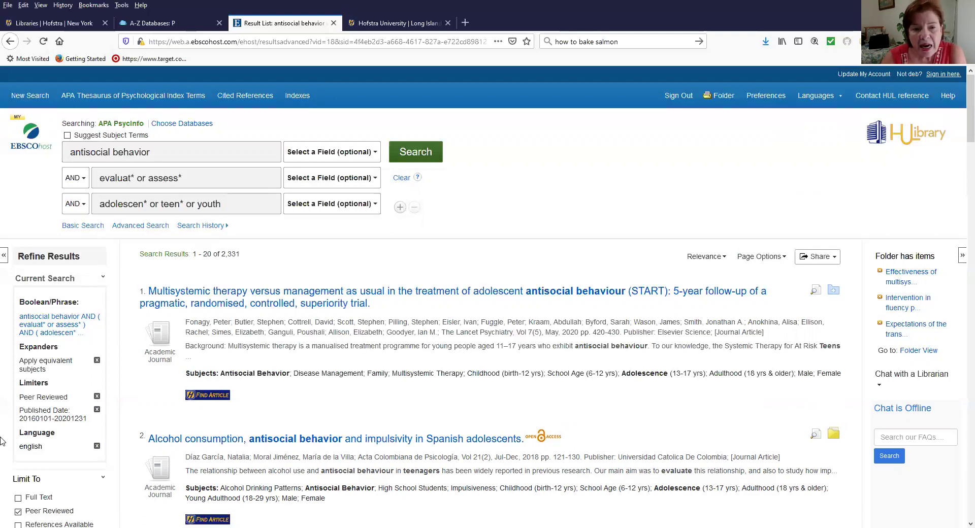
Restrict the "antisocial behavior" term to the AB Abstract field and rerun the search.
left_click(375, 156)
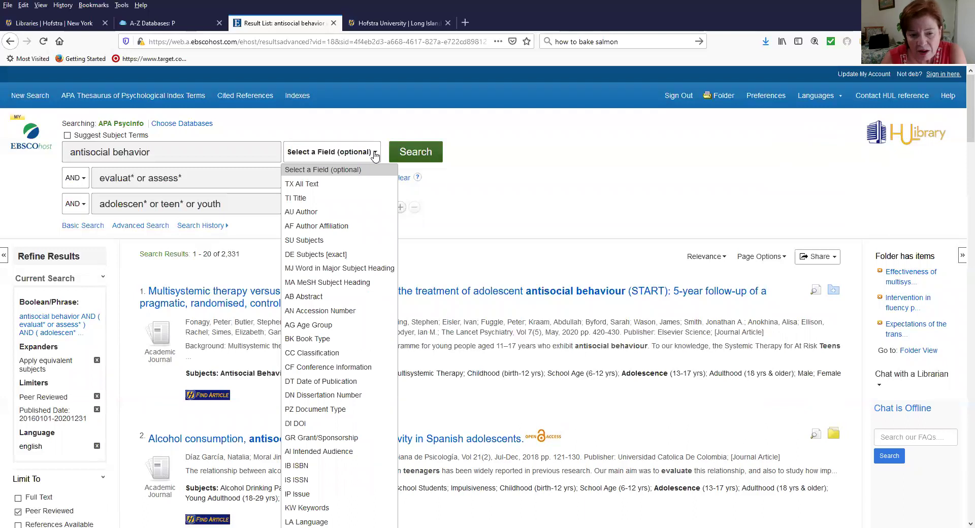
left_click(324, 298)
left_click(419, 161)
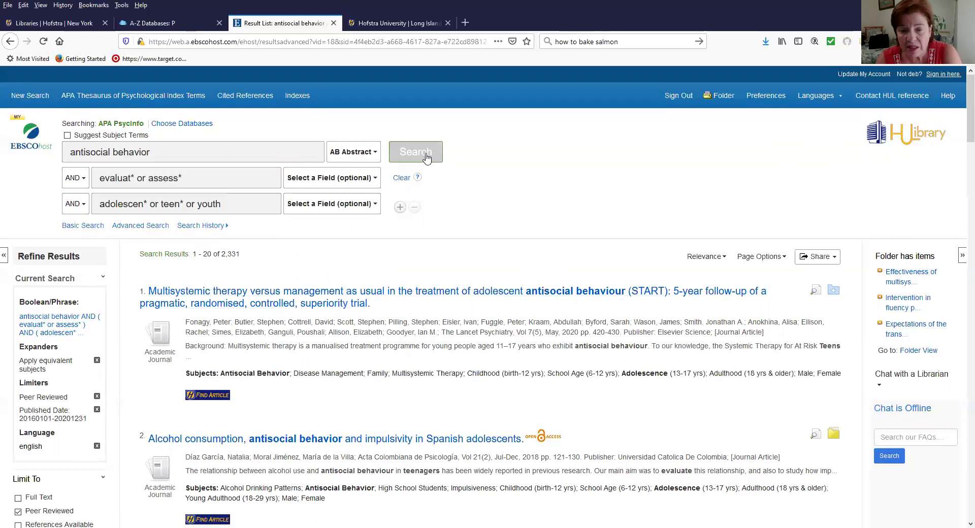
left_click(426, 158)
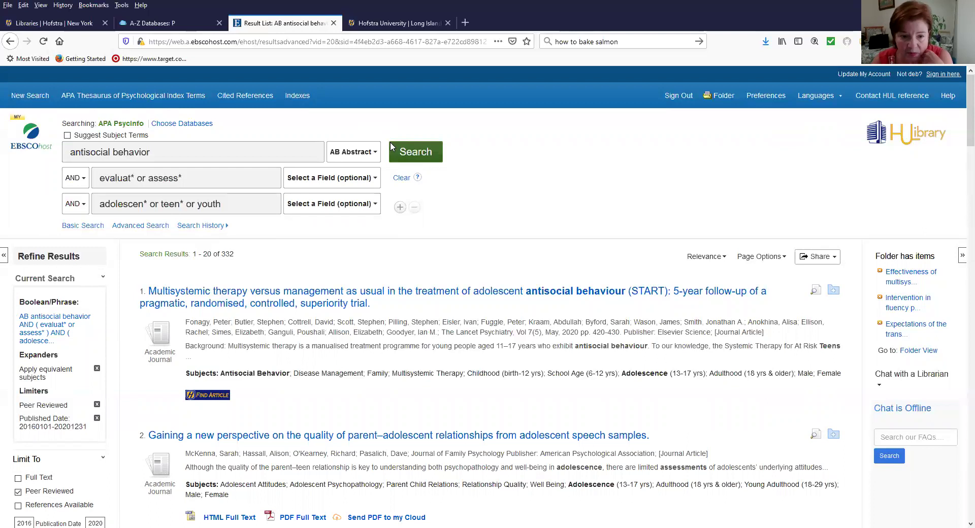
Restrict the "evaluat* or assess*" term to the AB Abstract field and rerun the search.
left_click(376, 182)
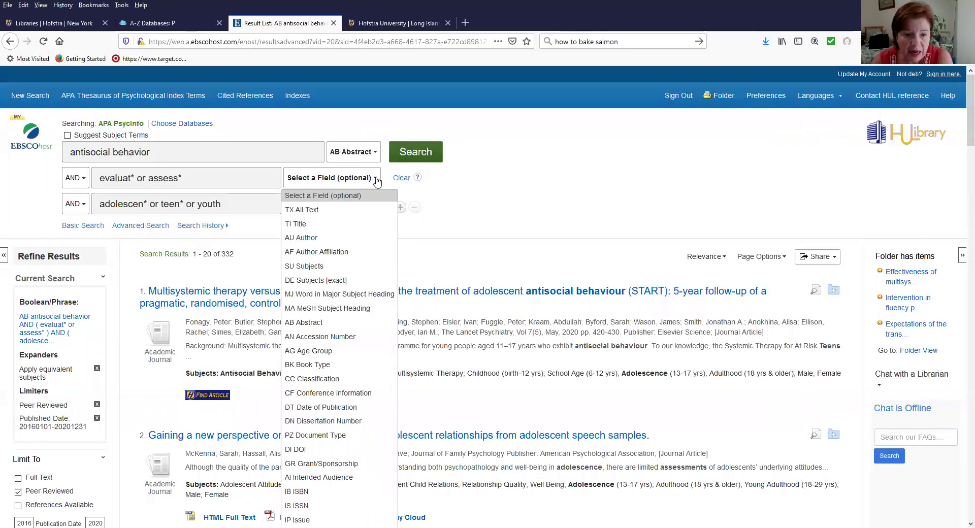
left_click(320, 323)
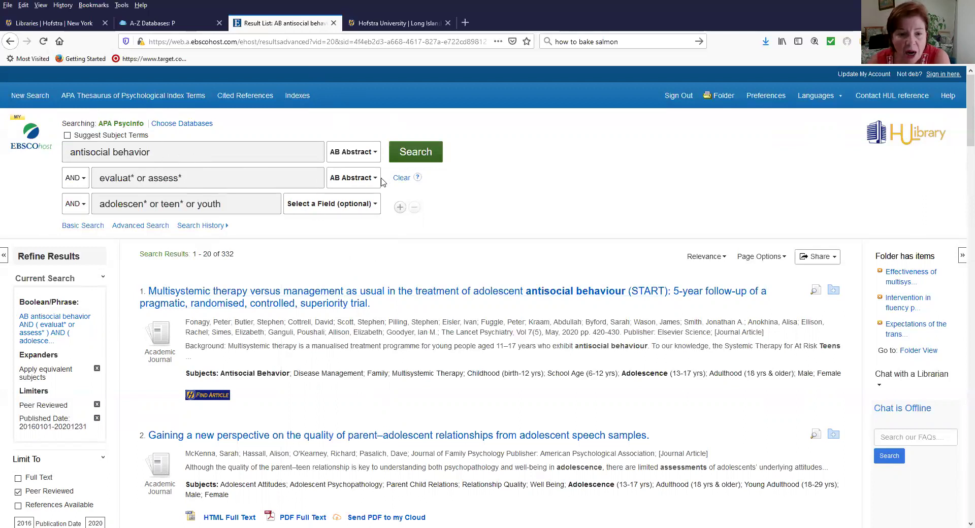
left_click(428, 153)
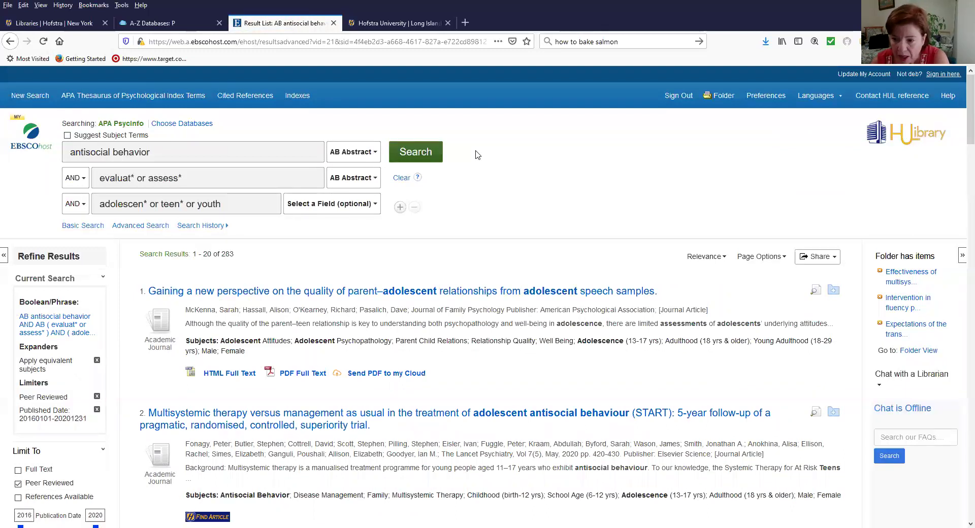
Restrict the "adolescen* or teen* or youth" term to the AB Abstract field and rerun the search.
left_click(374, 204)
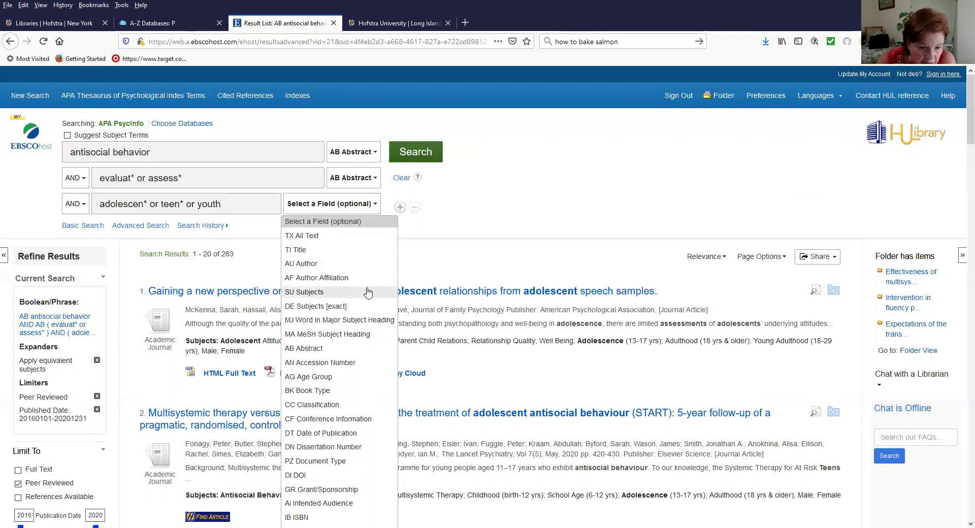
left_click(314, 349)
left_click(416, 154)
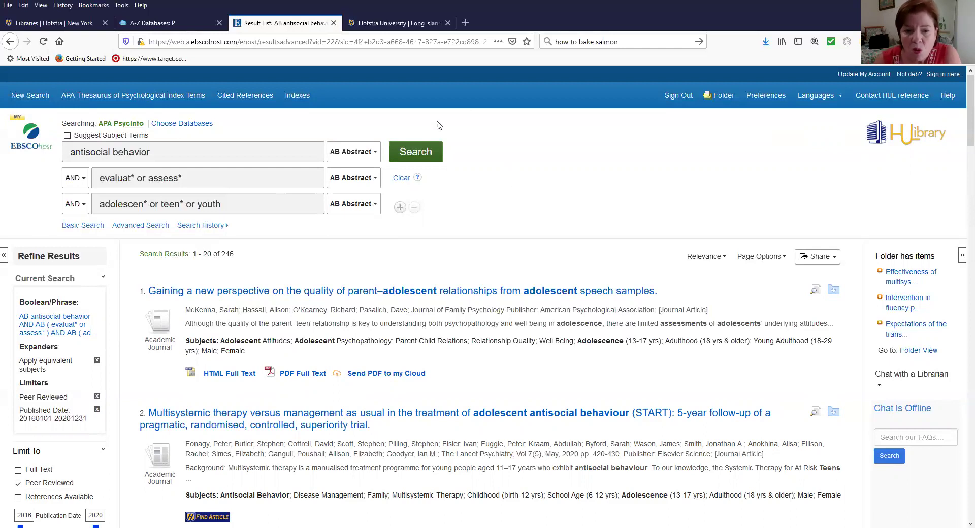
Change the search field for "antisocial behavior" to TI Title and rerun the search.
left_click(376, 153)
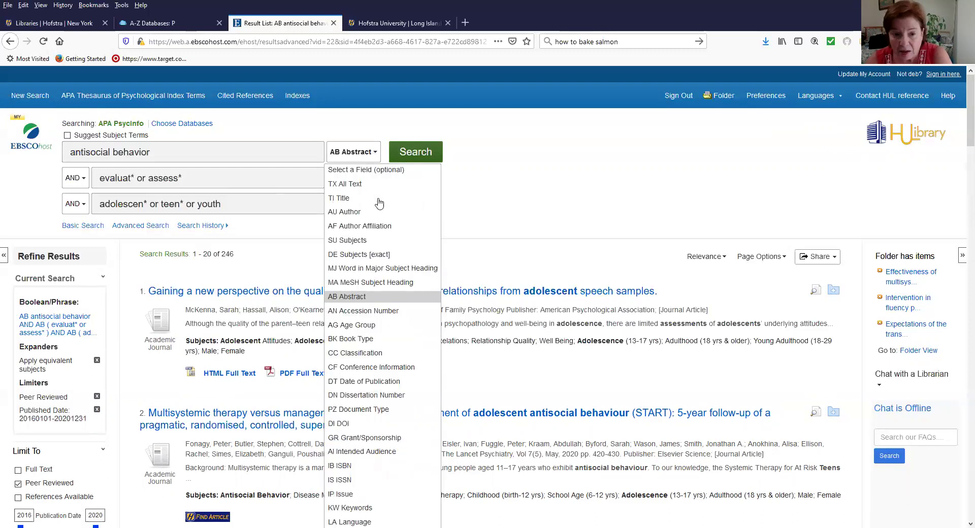
left_click(347, 199)
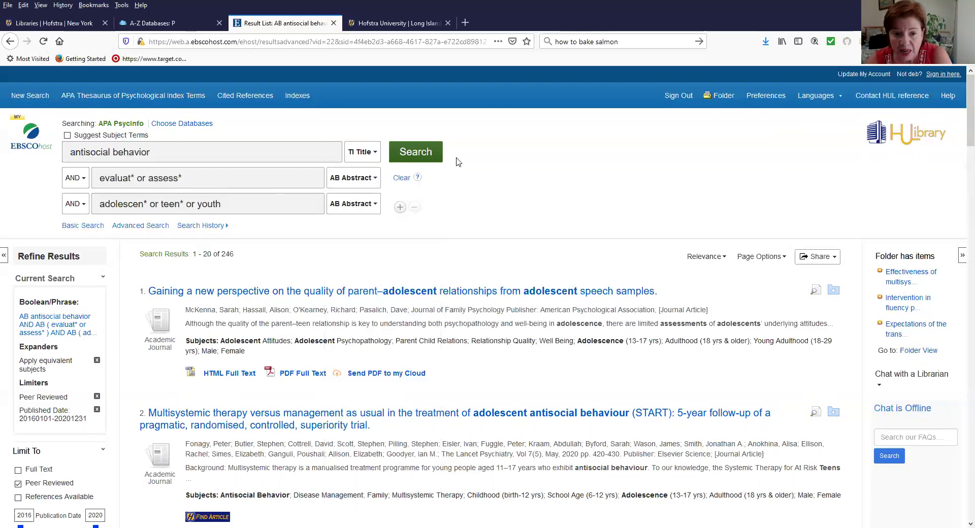
left_click(427, 156)
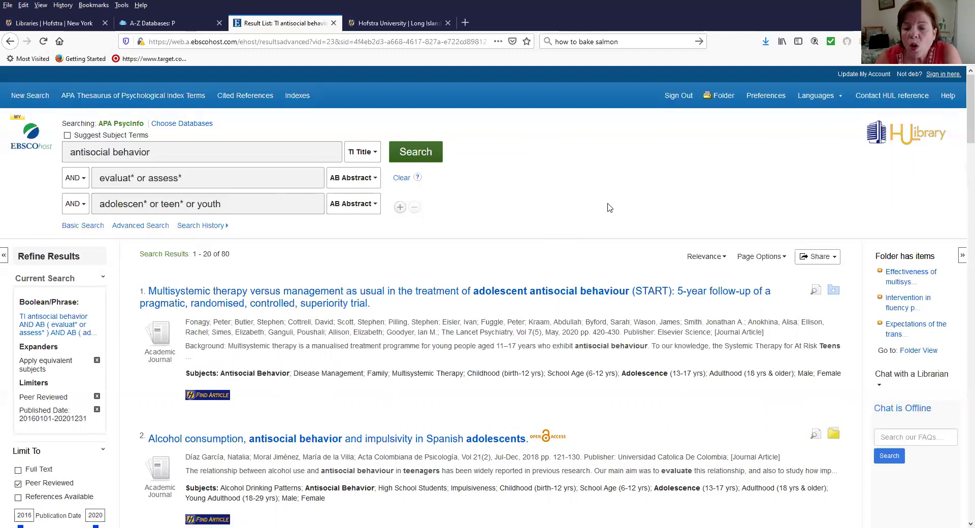
scroll(602, 199, "down", 1)
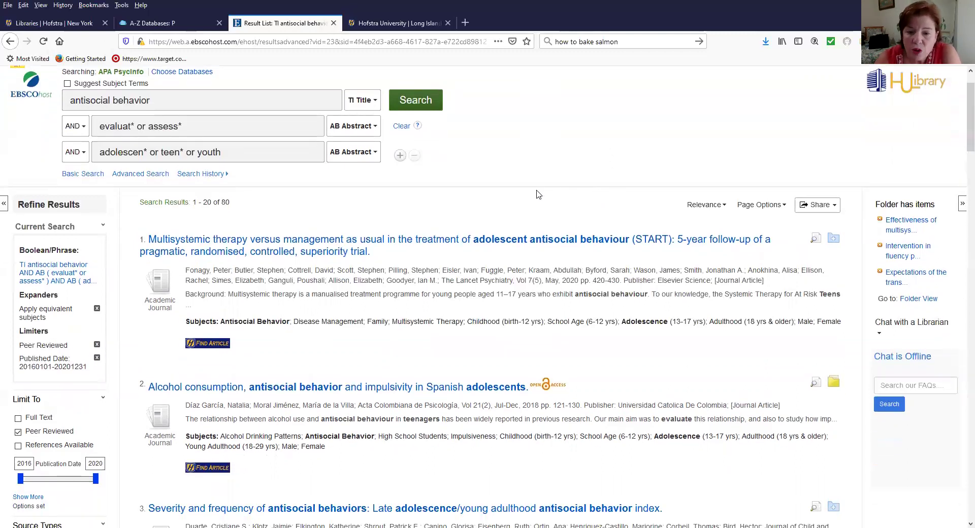
scroll(541, 204, "down", 2)
scroll(539, 213, "up", 3)
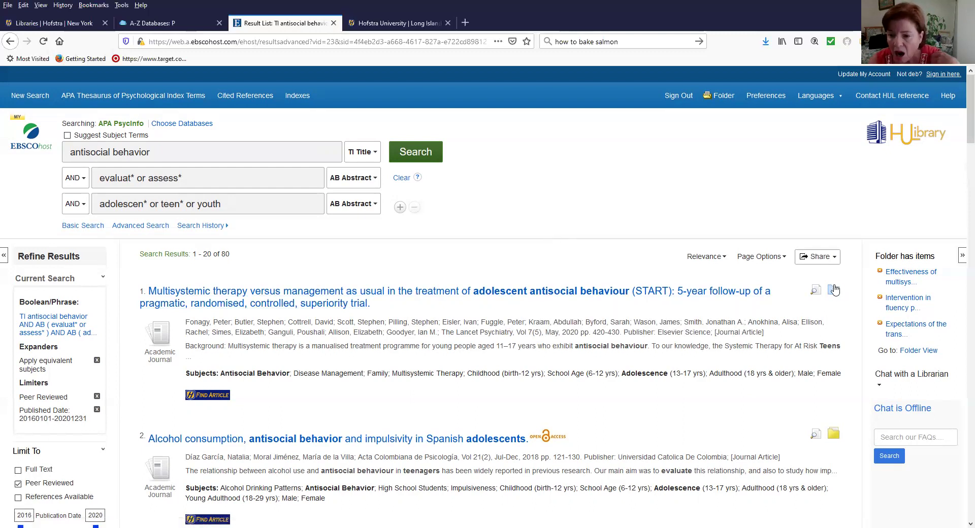
mouse_move(834, 296)
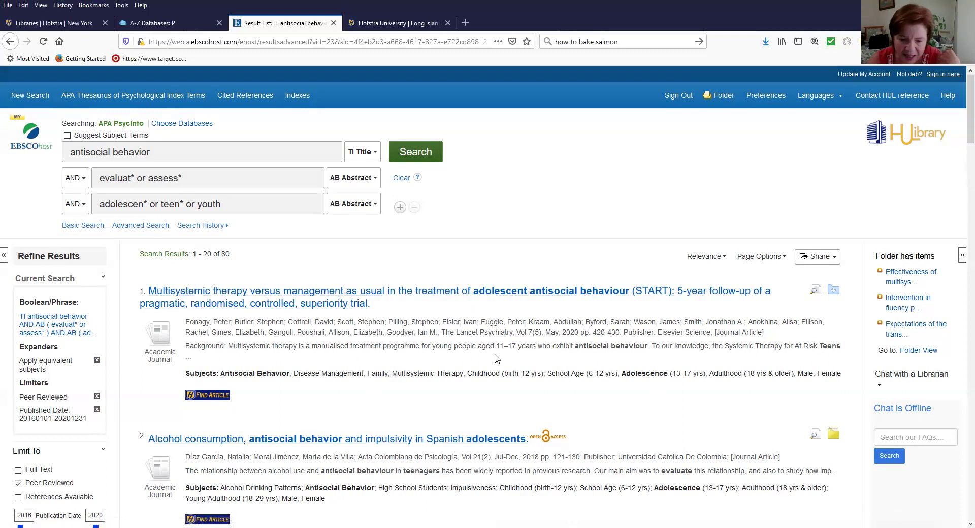
Open the first result's detailed record on multisystemic therapy (START), examine its abstract and subject terms, and return to the result list.
left_click(546, 297)
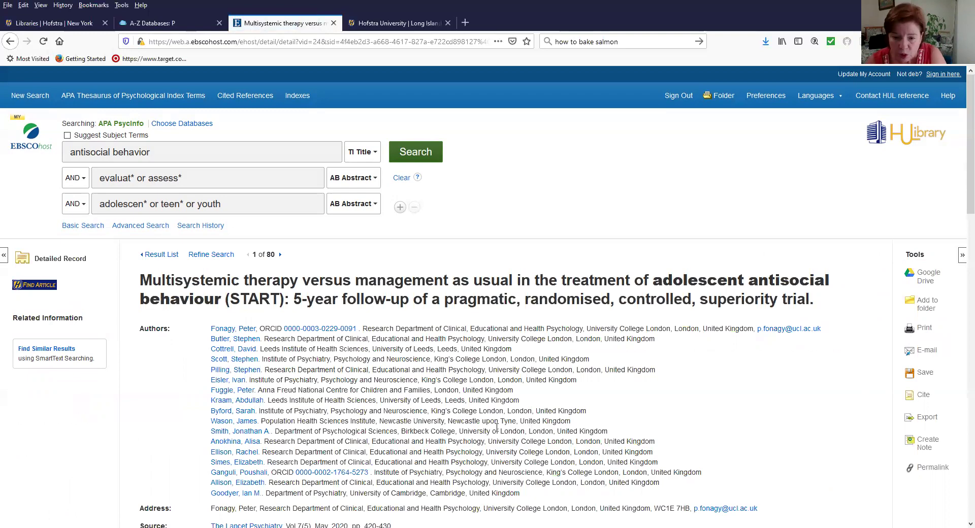
scroll(589, 386, "down", 2)
scroll(581, 368, "down", 6)
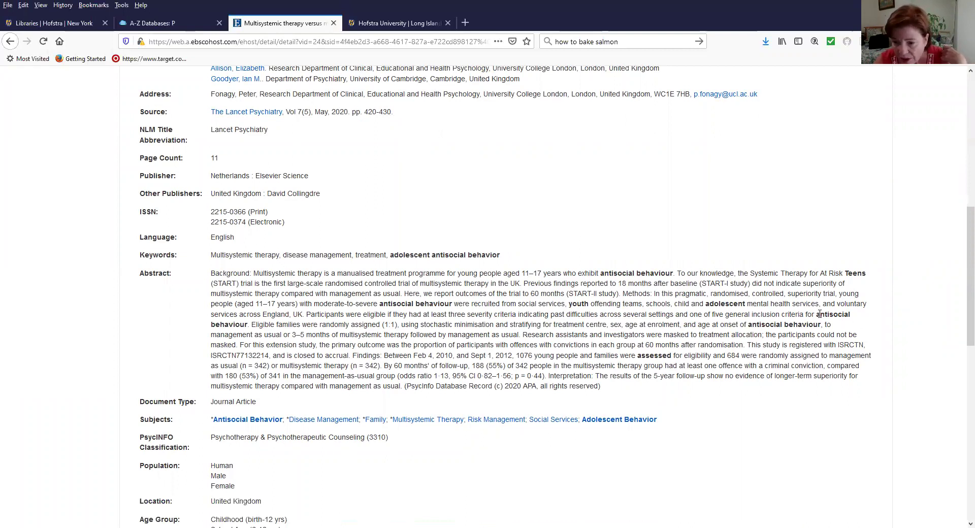
scroll(569, 226, "up", 3)
scroll(534, 249, "down", 2)
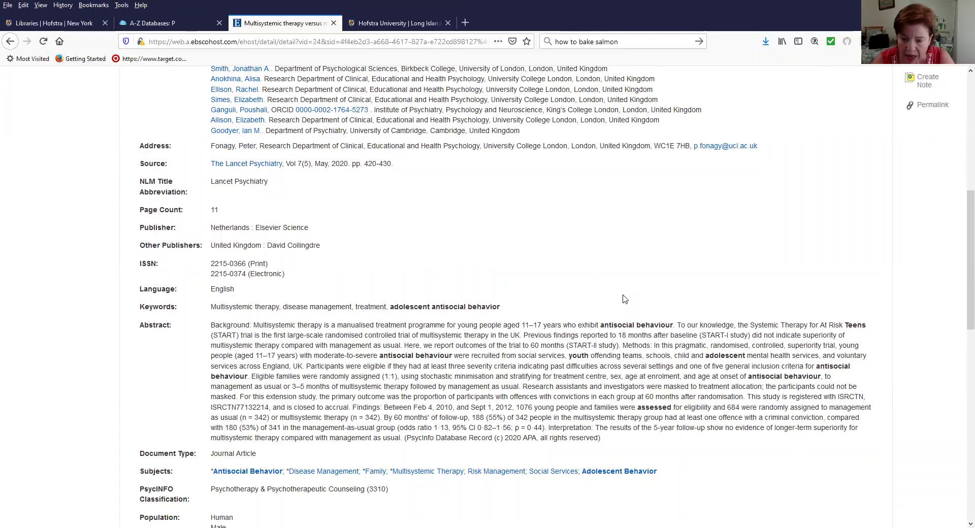
scroll(626, 299, "up", 3)
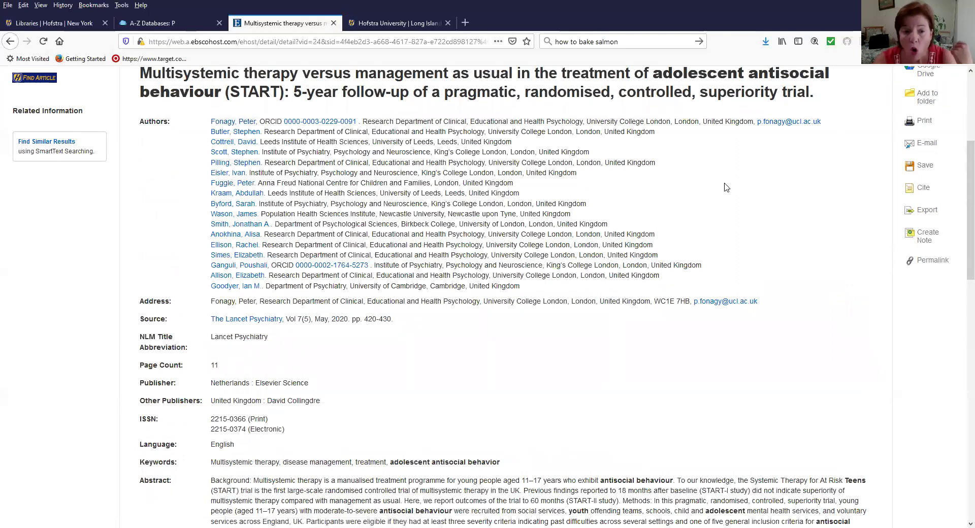
scroll(319, 157, "up", 2)
scroll(319, 158, "up", 3)
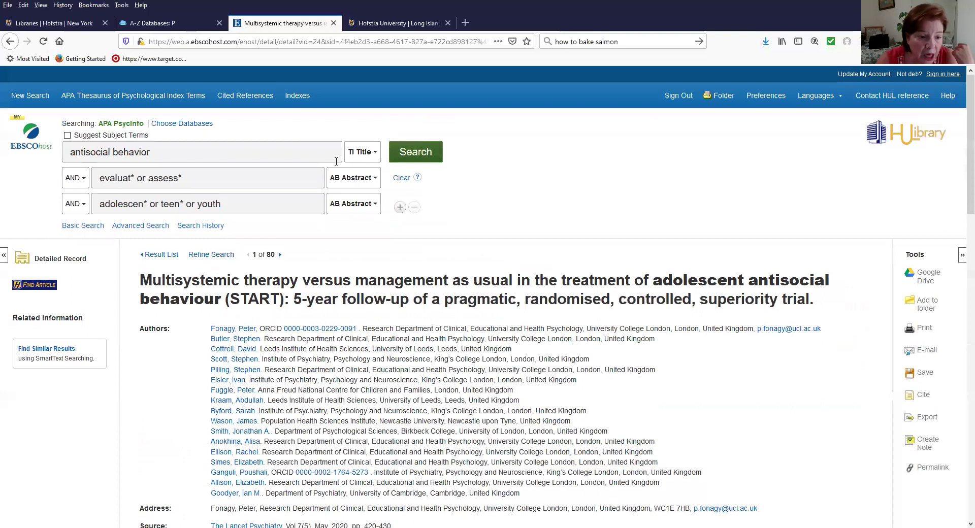
left_click(162, 255)
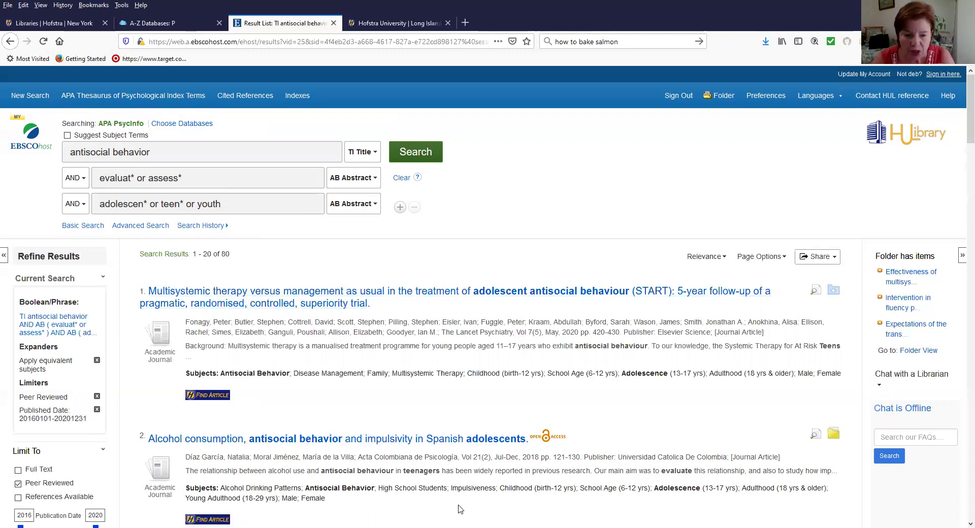
Look over the search results and sort them by Date Newest.
scroll(477, 473, "down", 8)
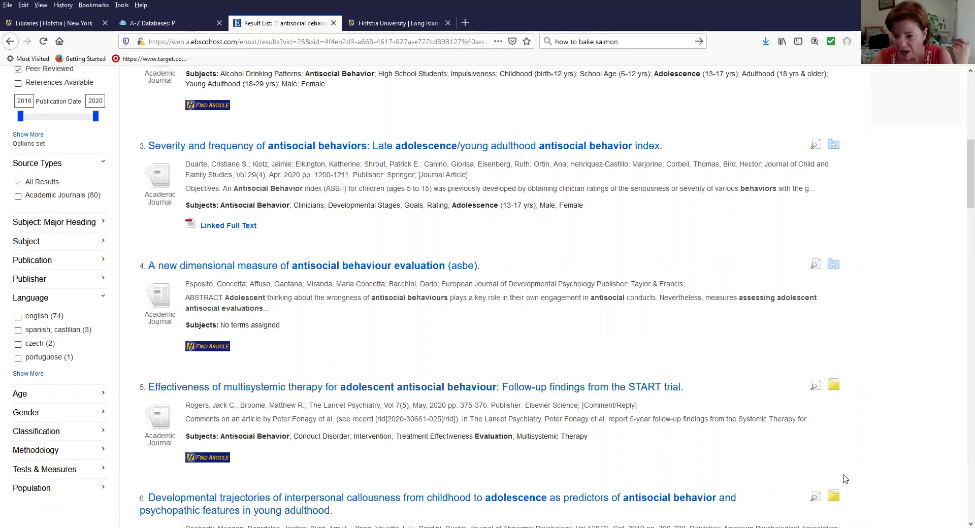
scroll(703, 350, "up", 1)
scroll(701, 345, "up", 5)
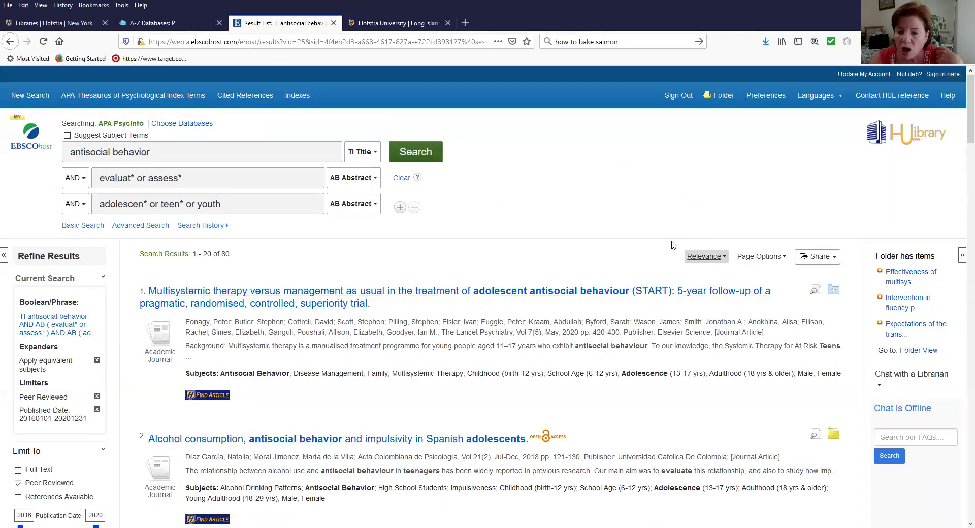
left_click(725, 258)
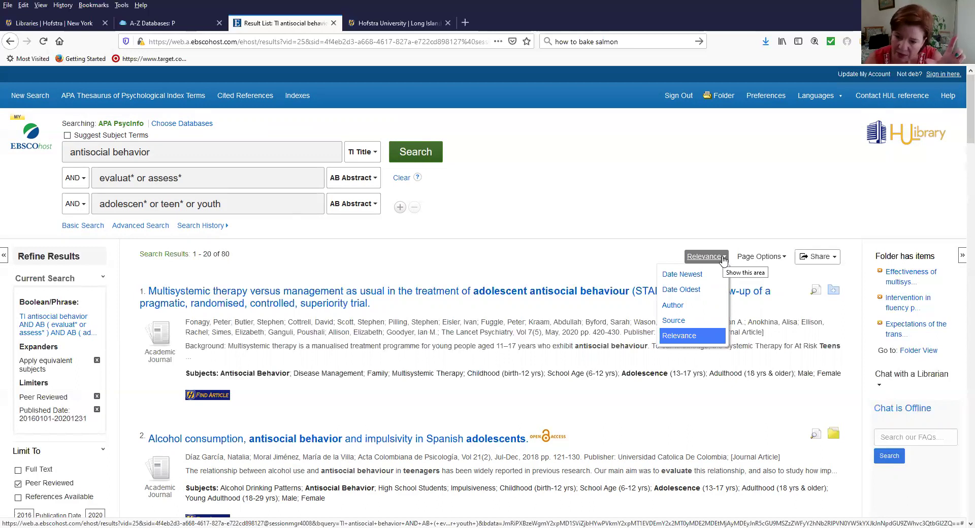
left_click(694, 280)
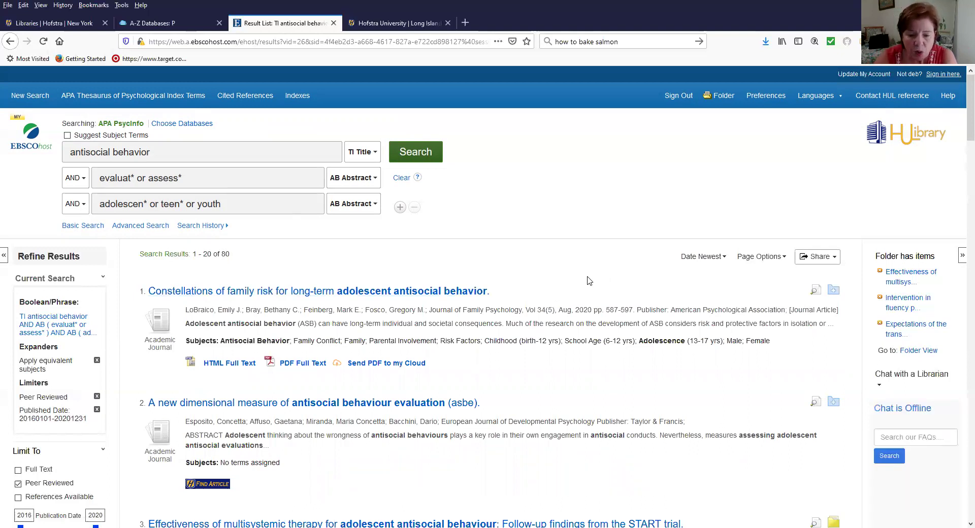
scroll(594, 274, "down", 2)
scroll(595, 273, "up", 2)
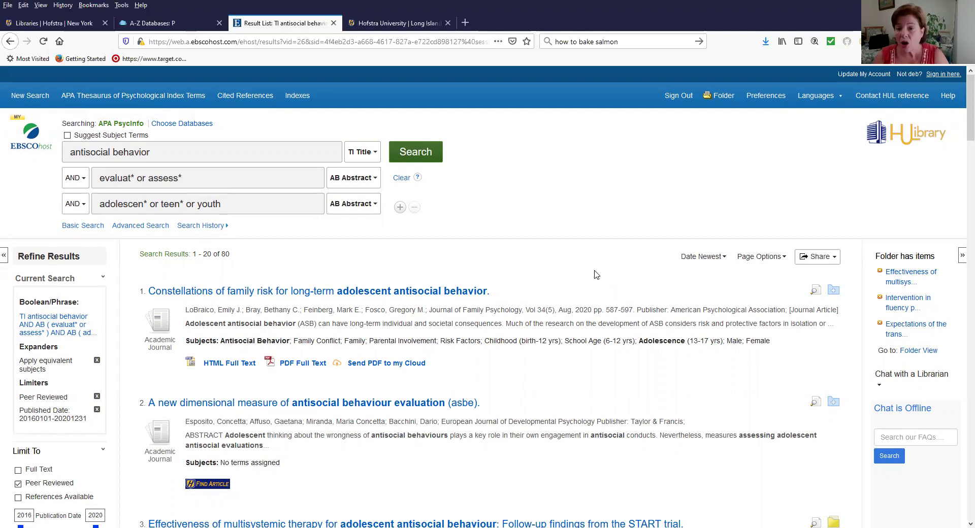
Open the saved items folder and list the articles in the PSY 141 custom folder.
left_click(724, 100)
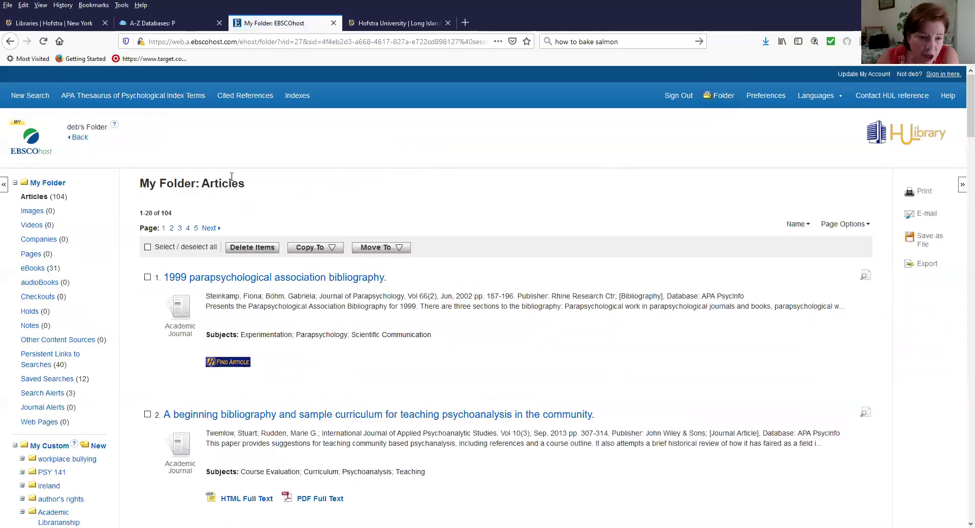
scroll(327, 189, "down", 4)
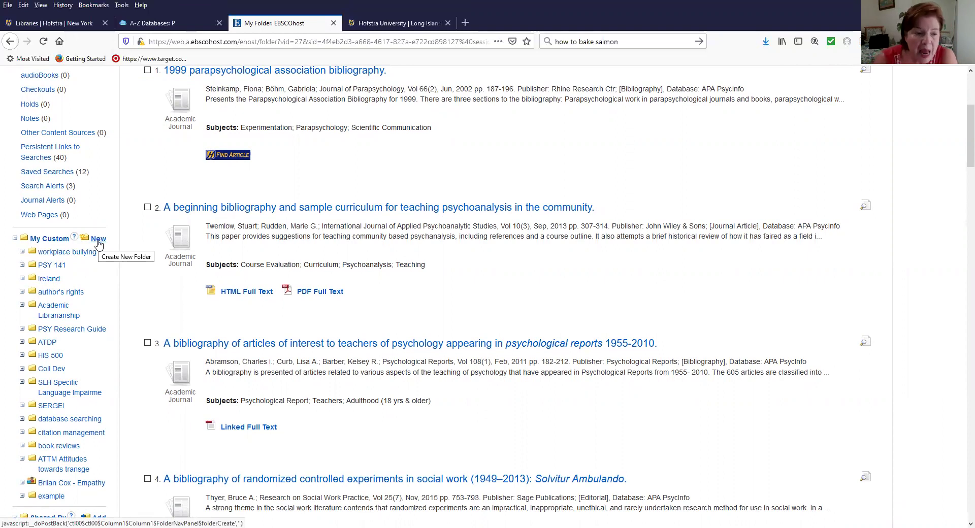
left_click(51, 265)
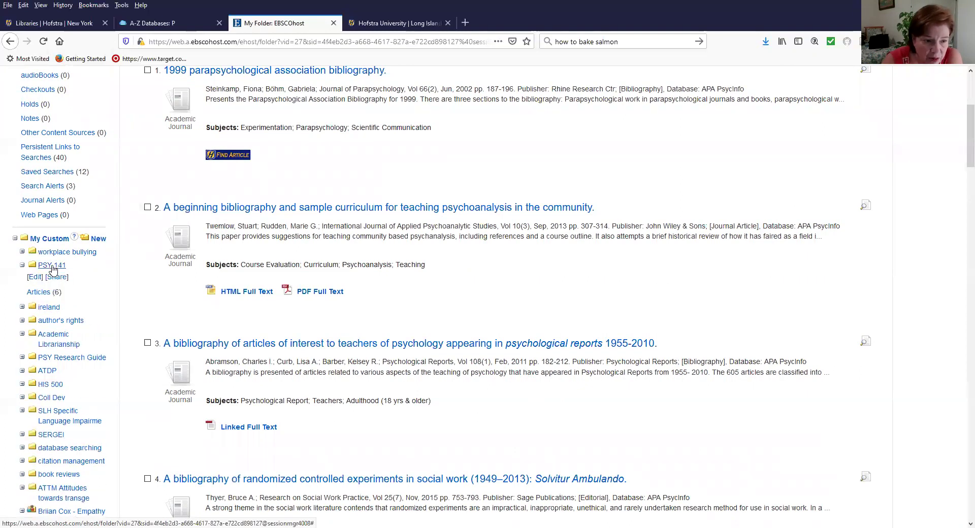
left_click(43, 294)
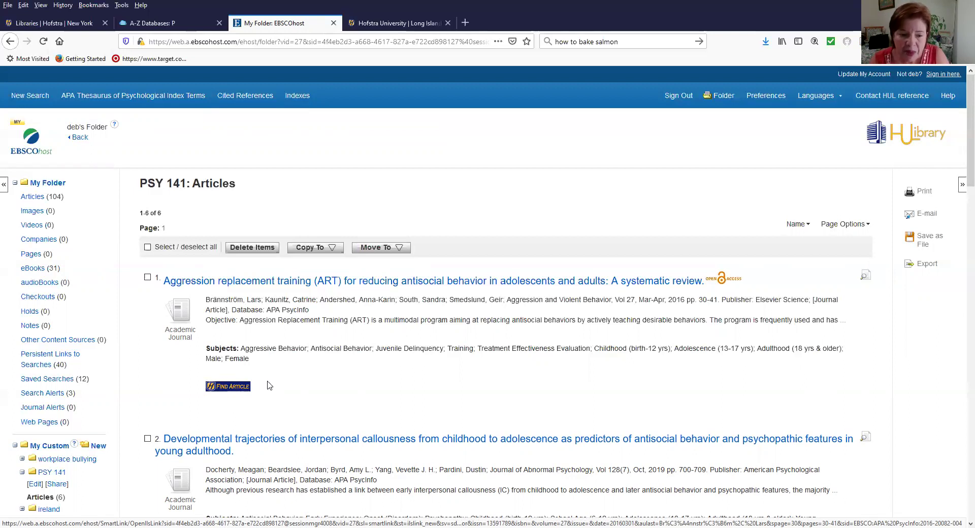
Find the full text of the article "Aggression replacement training (ART)" and open its record in ScienceDirect.
left_click(237, 389)
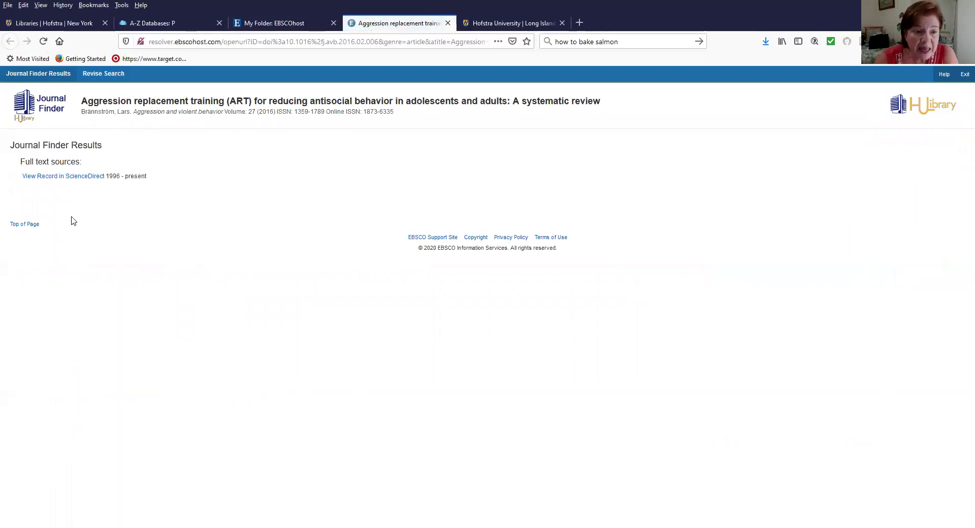
left_click(81, 178)
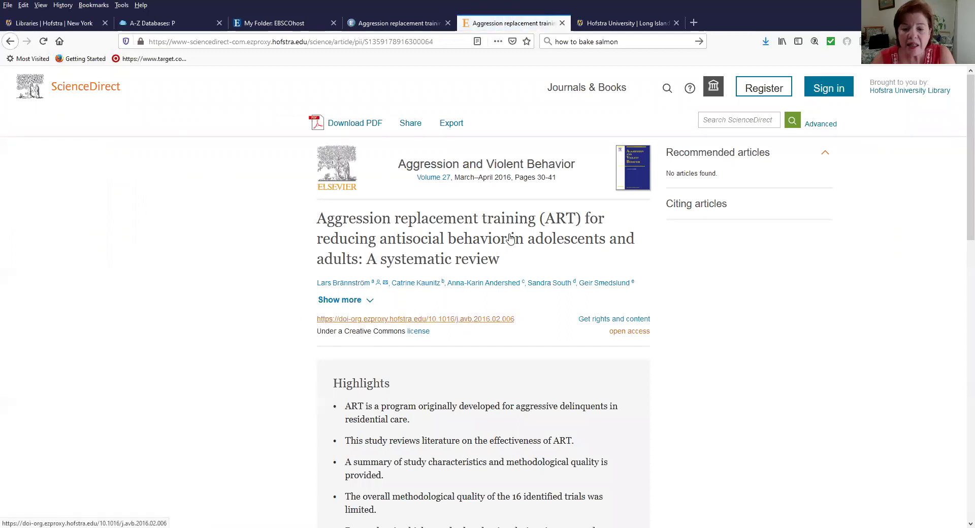
Skim the web full text of the Aggression replacement training article from the highlights through its later sections.
scroll(628, 282, "down", 2)
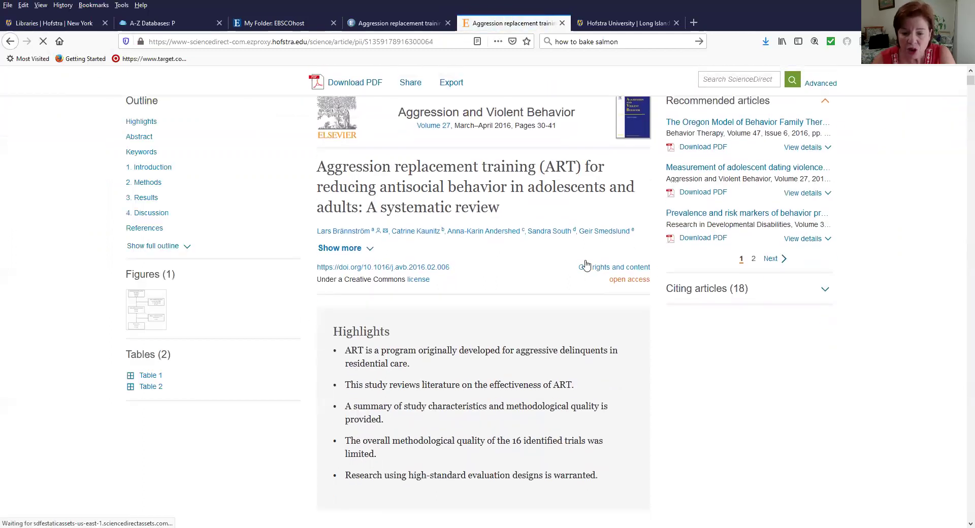
scroll(583, 266, "down", 3)
scroll(579, 269, "down", 3)
scroll(568, 270, "down", 10)
scroll(569, 278, "down", 4)
scroll(571, 278, "up", 7)
scroll(576, 279, "down", 10)
scroll(576, 280, "down", 7)
scroll(563, 278, "up", 19)
scroll(560, 275, "up", 15)
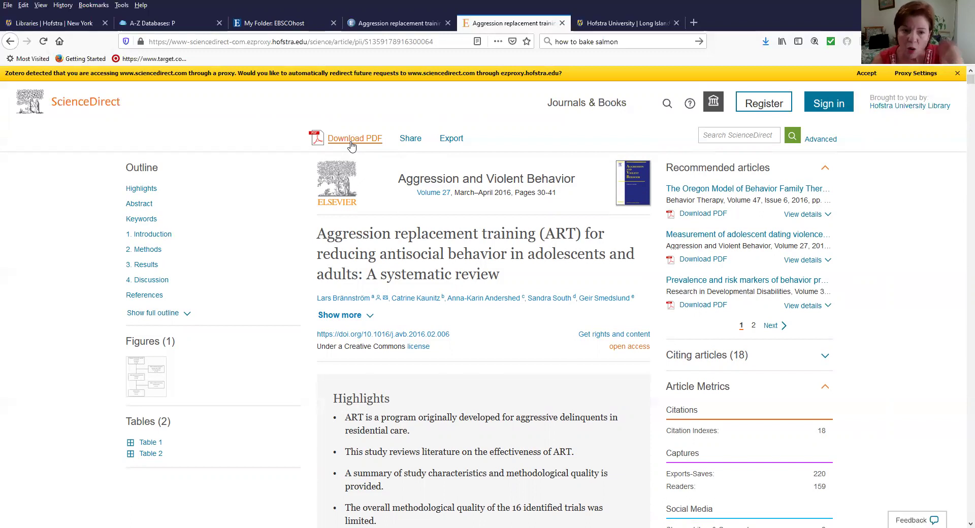
Open the PDF of only this ScienceDirect article, skim its opening pages, and close it.
left_click(352, 145)
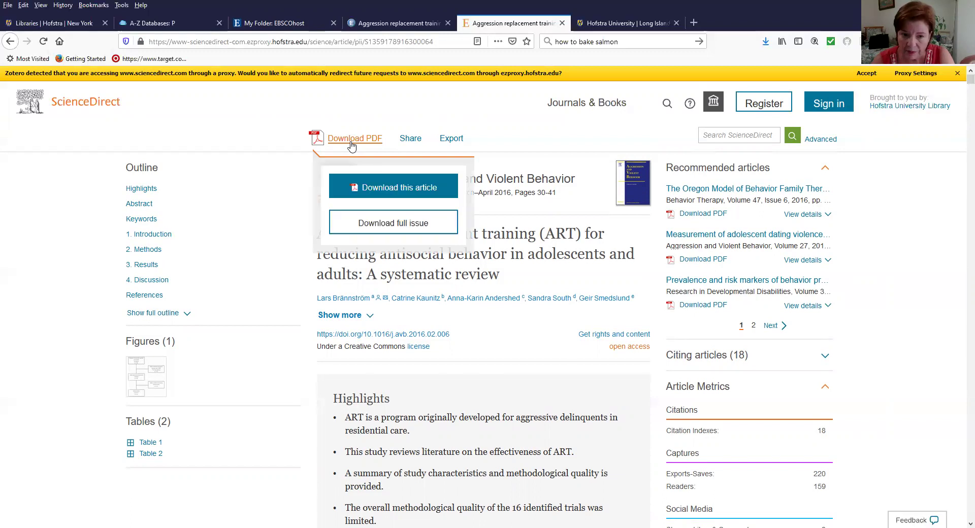
left_click(404, 196)
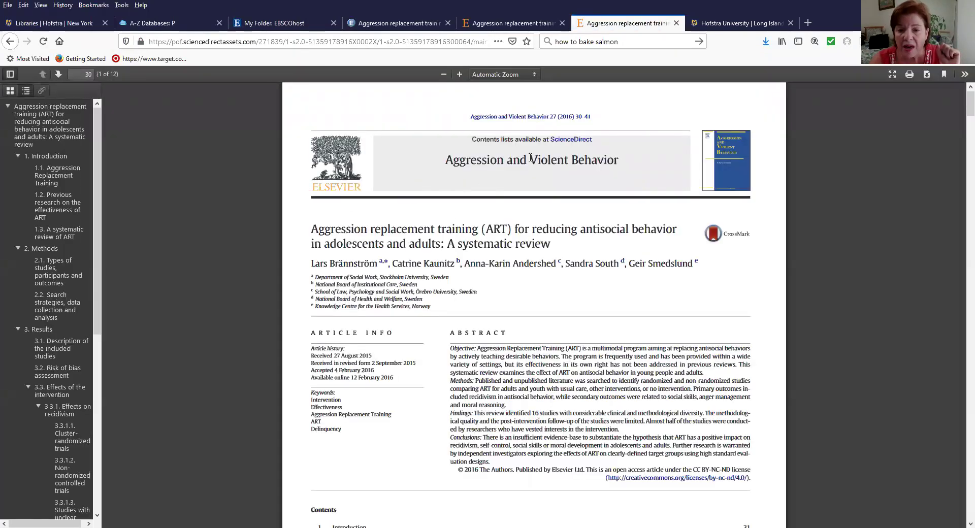
scroll(617, 281, "down", 4)
scroll(616, 281, "down", 12)
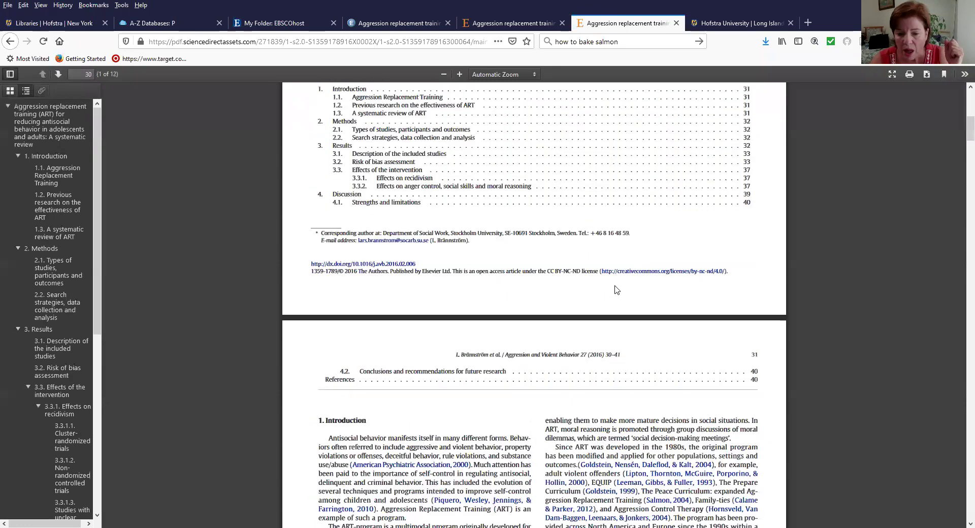
scroll(609, 295, "up", 14)
scroll(607, 305, "up", 2)
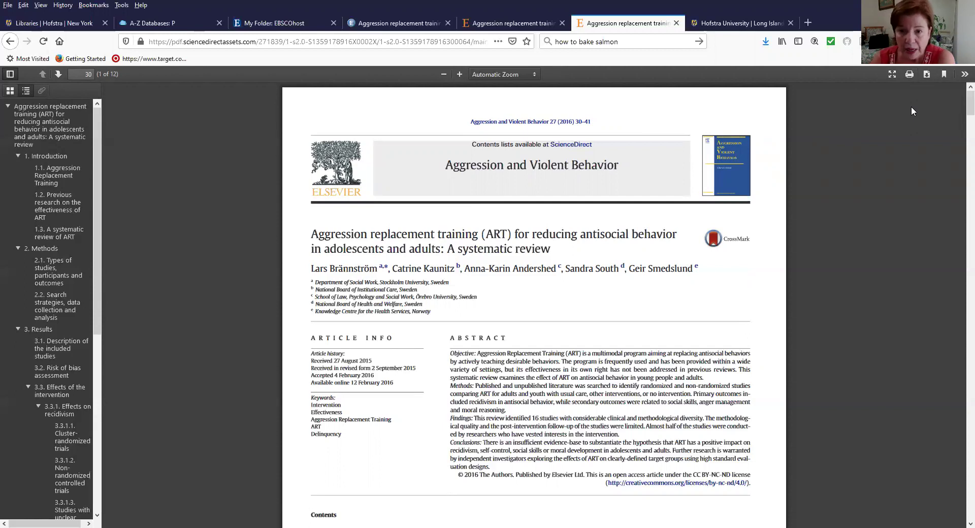
left_click(677, 24)
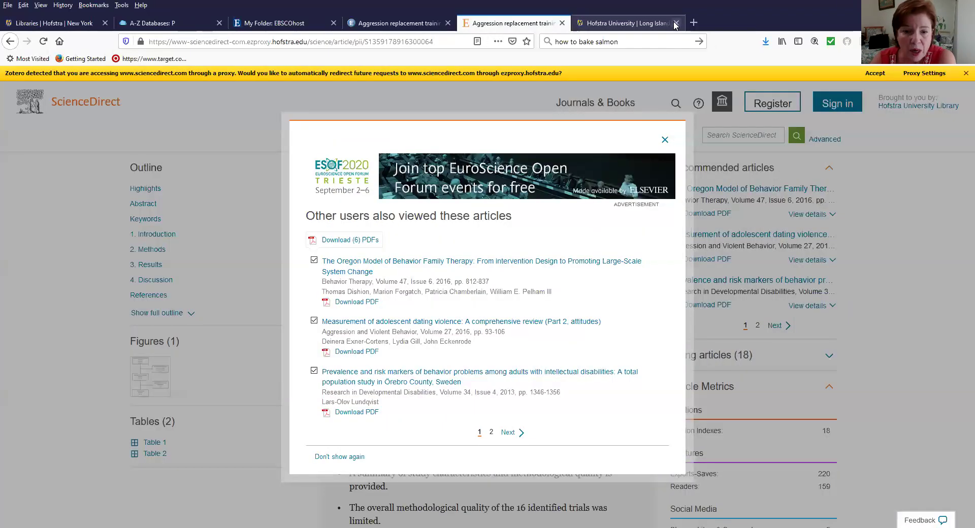
From the PSY 141 folder, check full text for "Effectiveness of multisystemic therapy for adolescent antisocial behaviour" and start an interlibrary loan request for it.
left_click(270, 24)
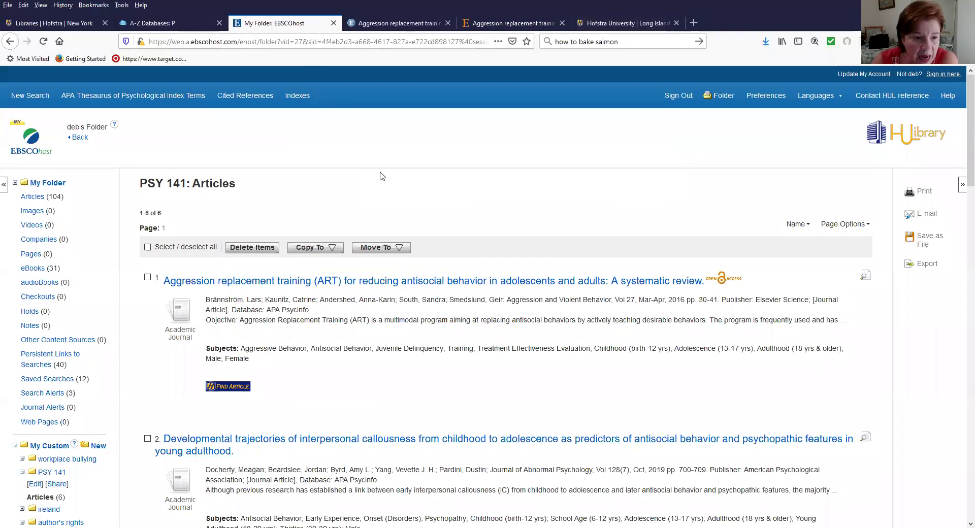
scroll(378, 176, "down", 5)
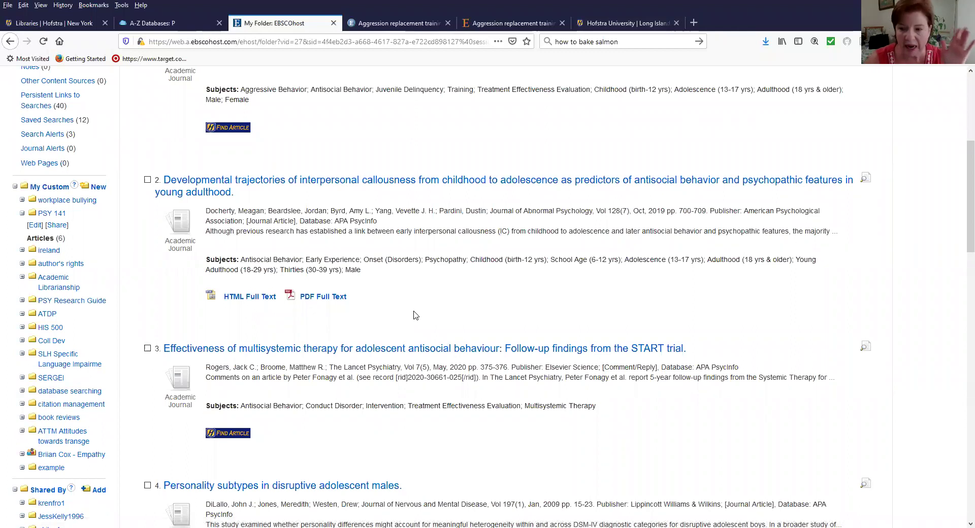
scroll(415, 316, "down", 1)
scroll(413, 313, "down", 1)
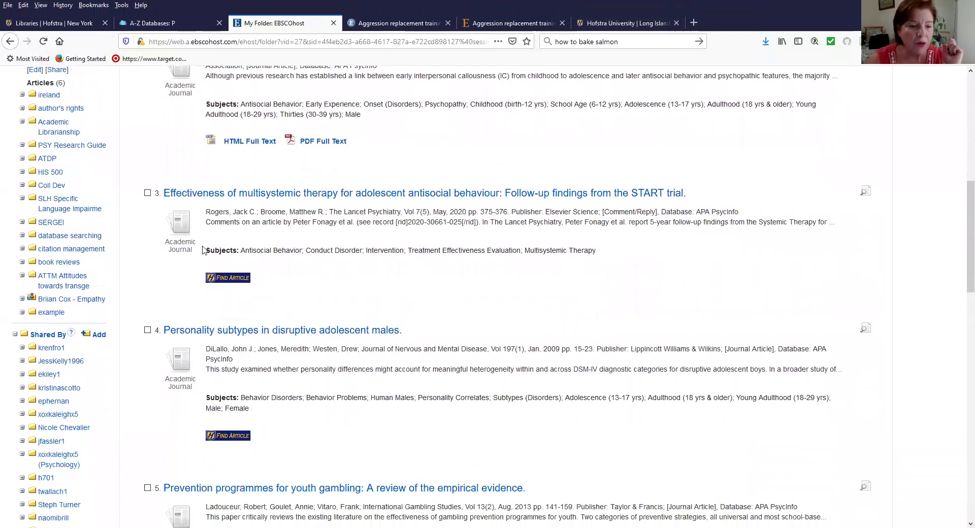
left_click(234, 279)
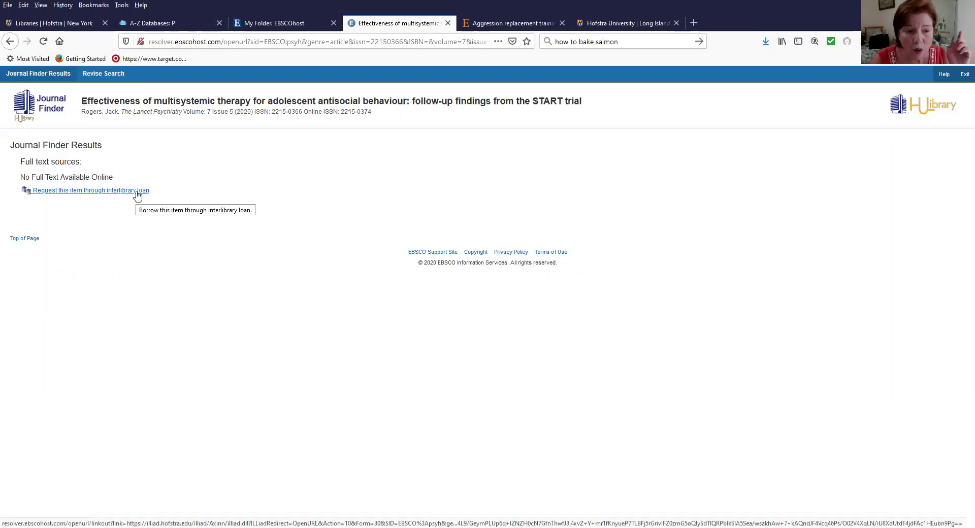
left_click(137, 193)
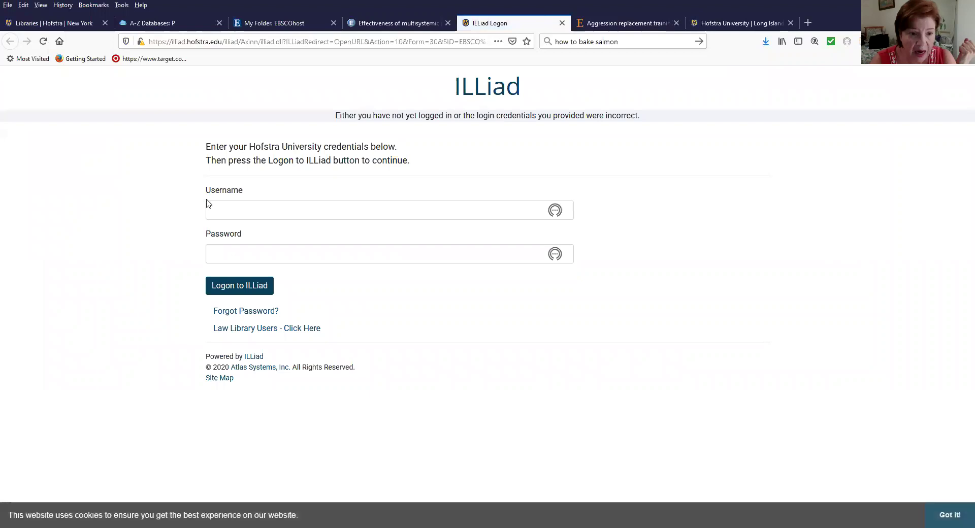
Log on to ILLiad with the account username and password to reach the article request form.
left_click(263, 215)
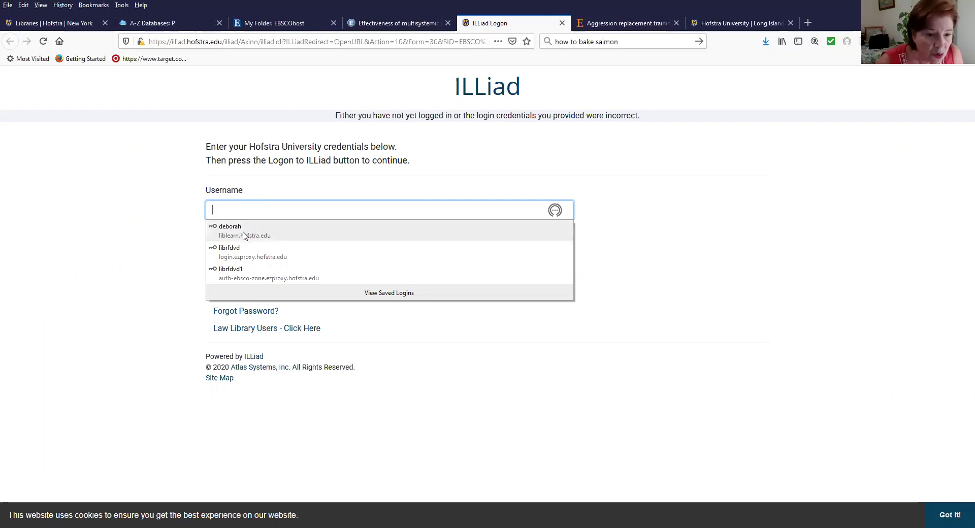
left_click(257, 210)
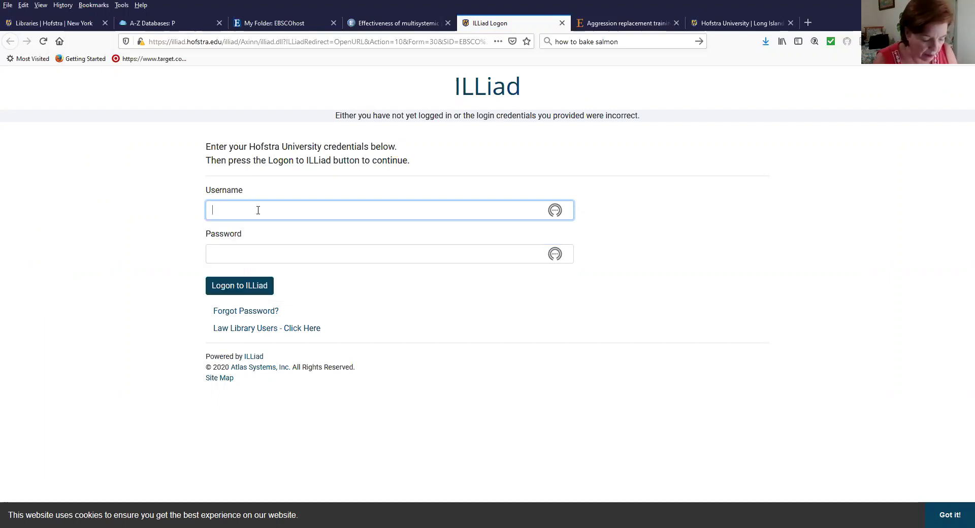
type("librfdvd")
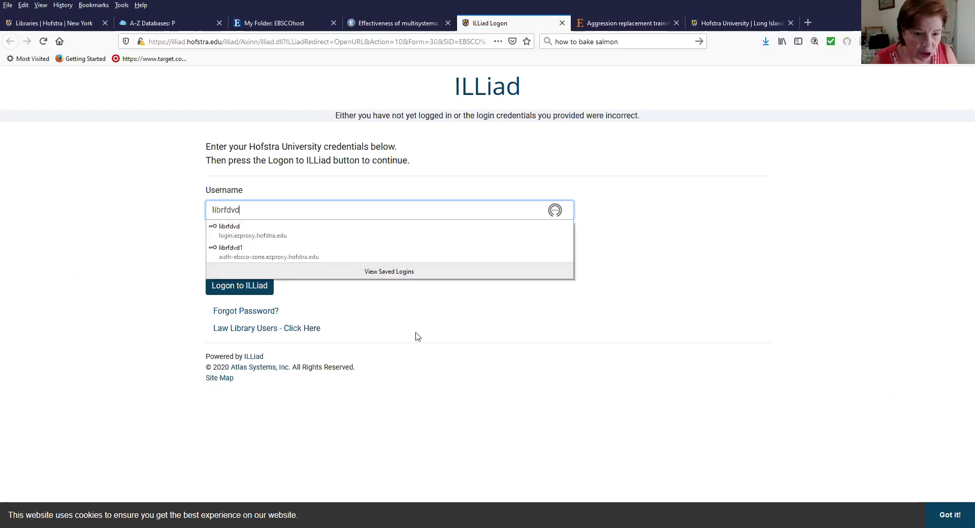
left_click(417, 337)
left_click(342, 255)
type("***********")
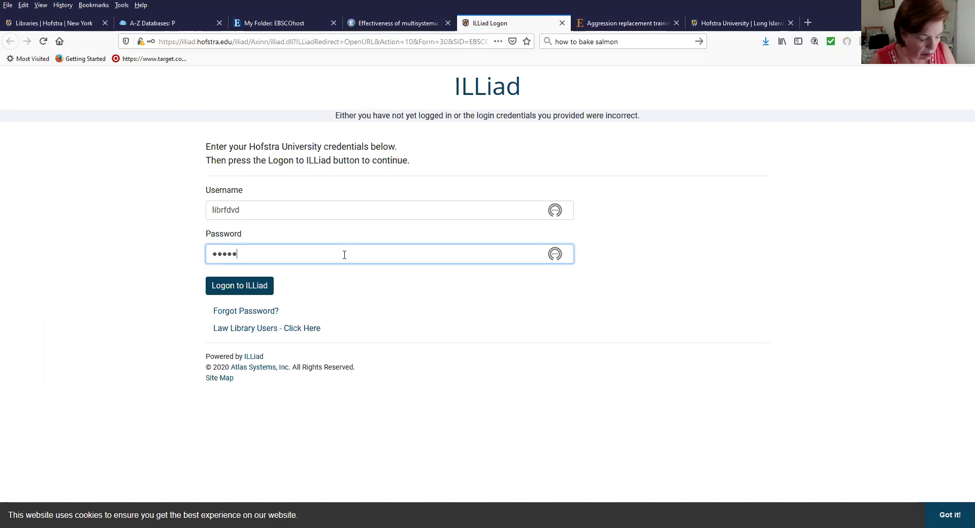
type("*")
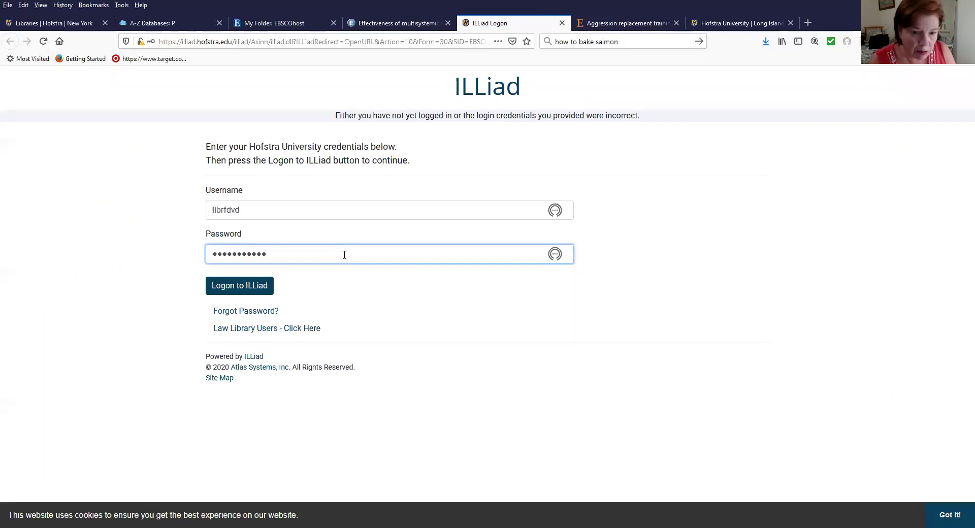
left_click(262, 291)
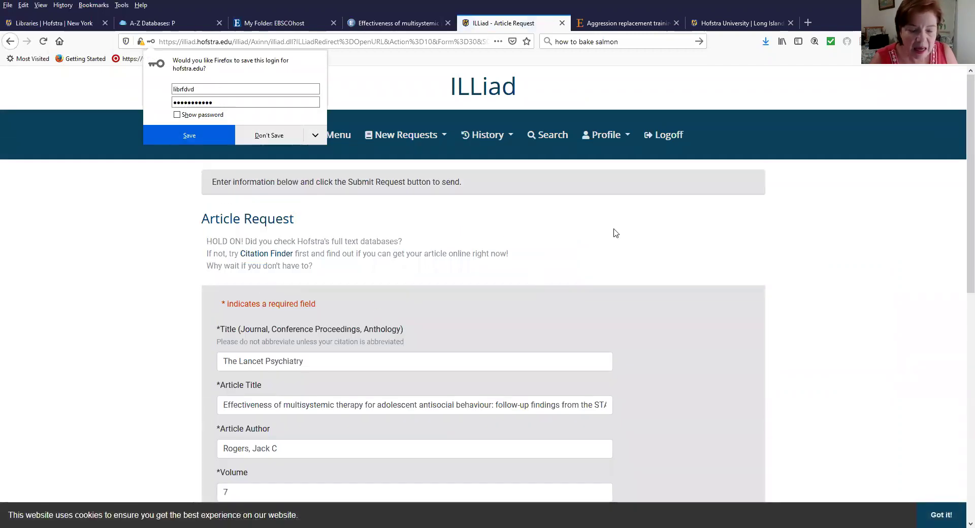
Review the prefilled ILLiad article request for the multisystemic therapy article from the journal title down to the notes.
scroll(606, 239, "down", 3)
scroll(528, 262, "down", 10)
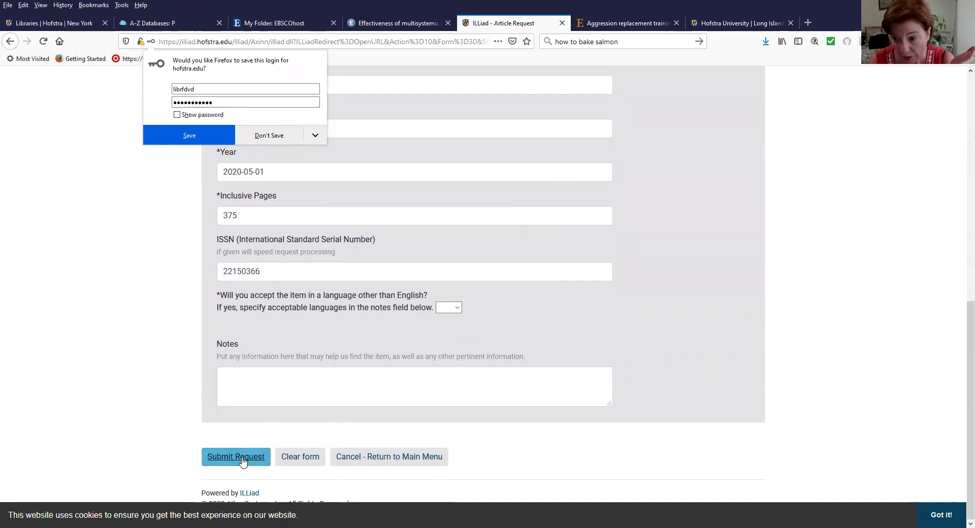
scroll(616, 270, "up", 10)
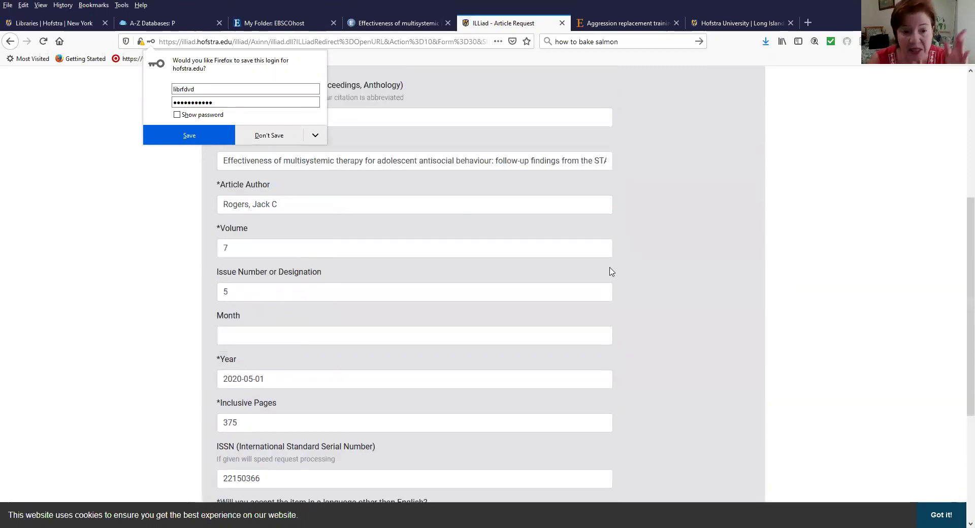
scroll(610, 270, "up", 1)
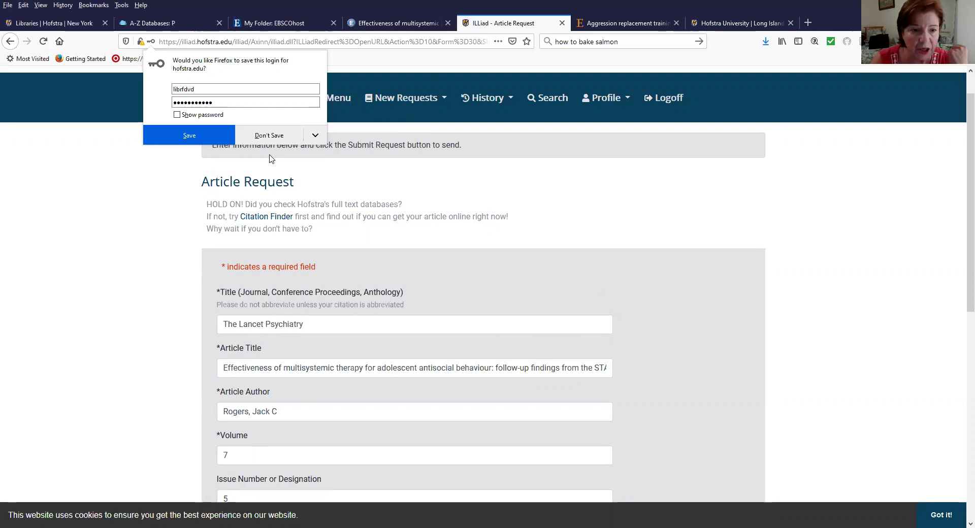
From the EBSCOhost folder, check full text for "Personality subtypes in disruptive adolescent males" and copy its citation from the Journal Finder results.
left_click(296, 26)
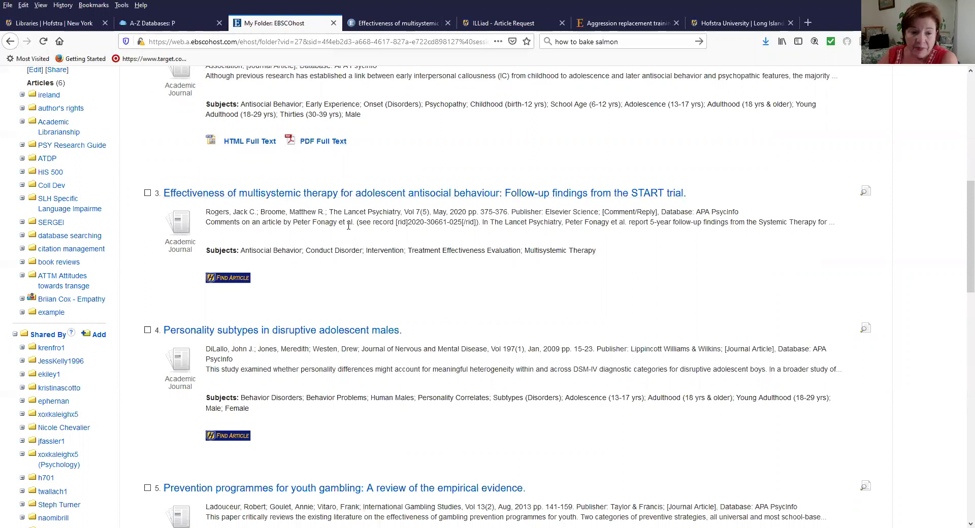
left_click(241, 437)
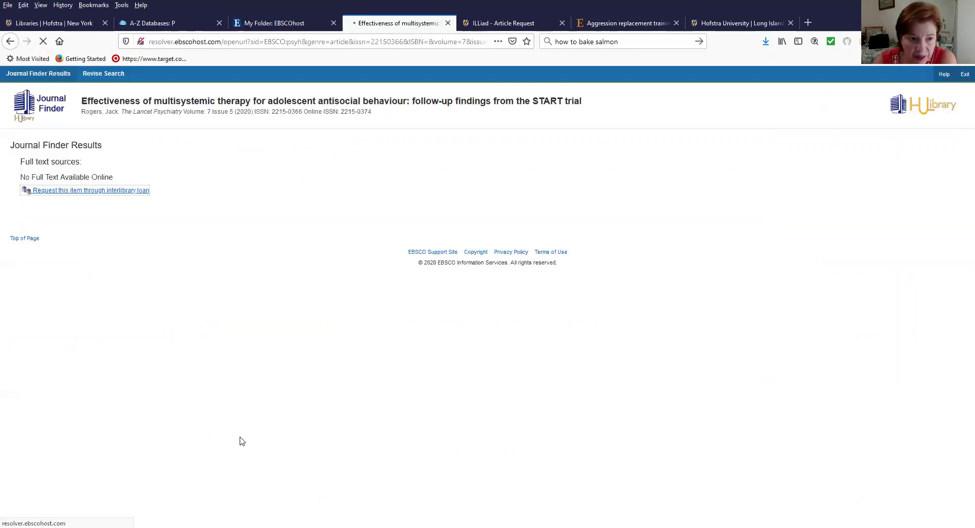
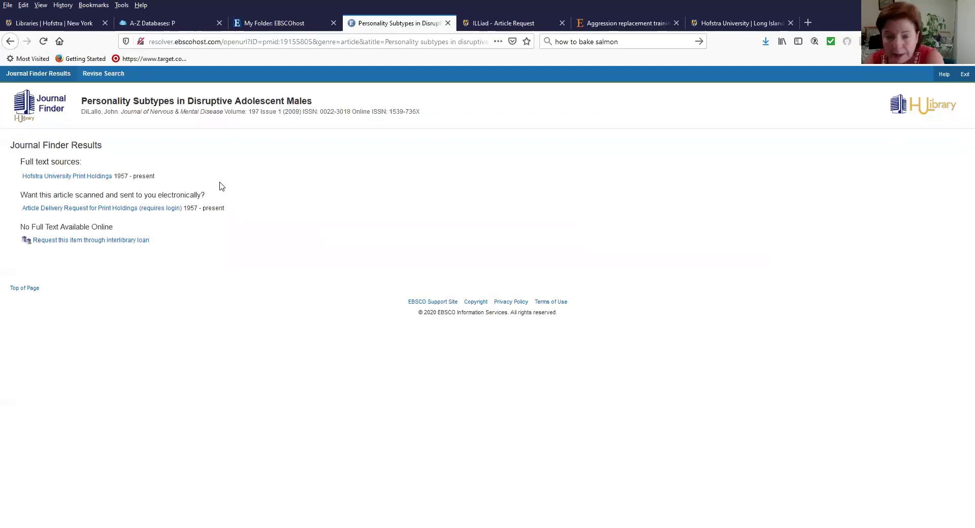
left_click_drag(427, 113, 83, 110)
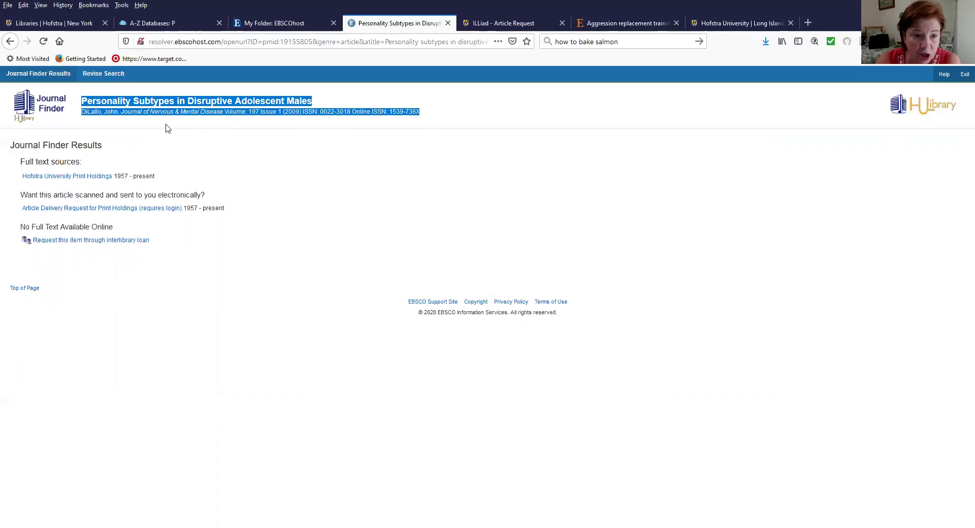
right_click(238, 104)
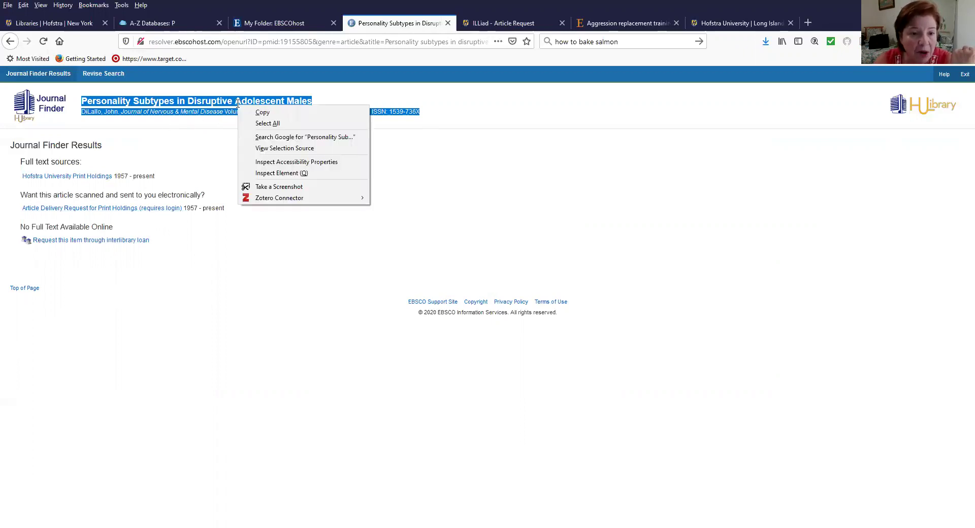
left_click(262, 112)
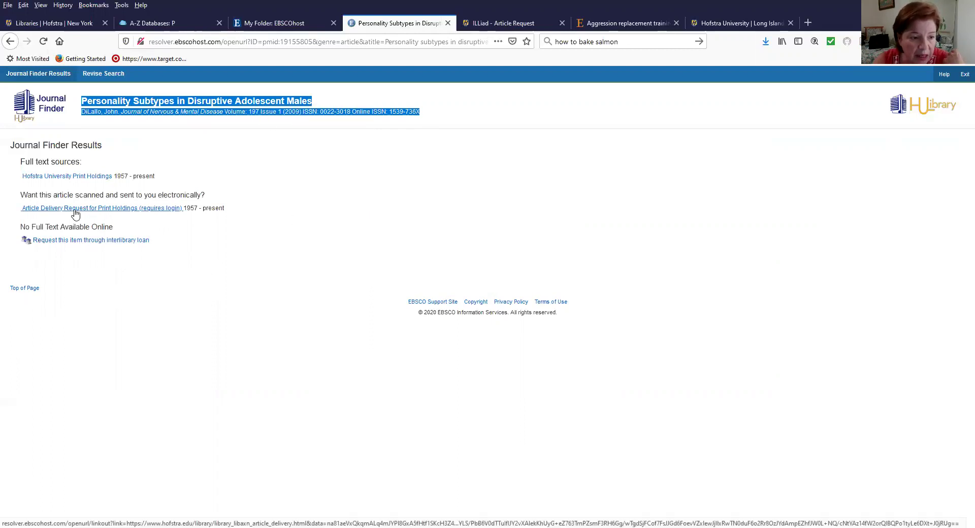
Open the article delivery request for print holdings and log on to ILLiad with the account username and password.
left_click(100, 209)
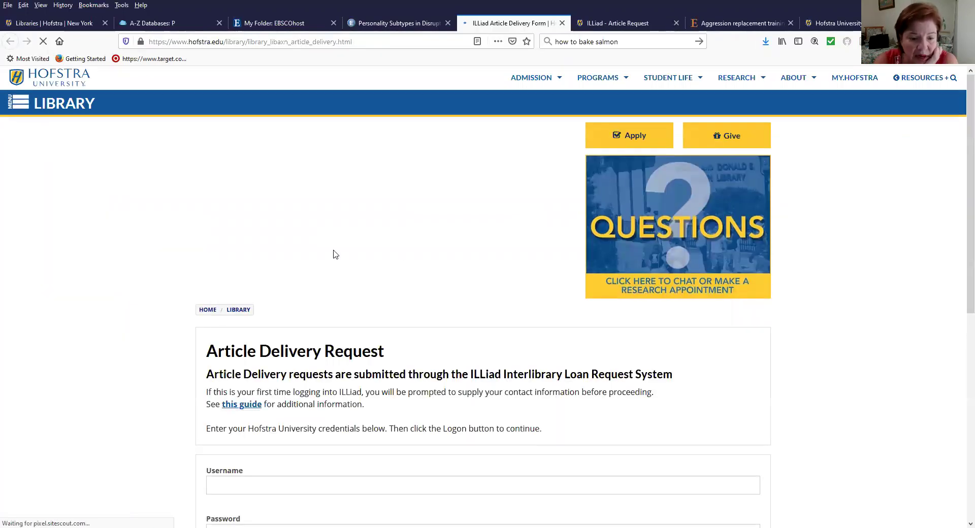
scroll(325, 284, "down", 3)
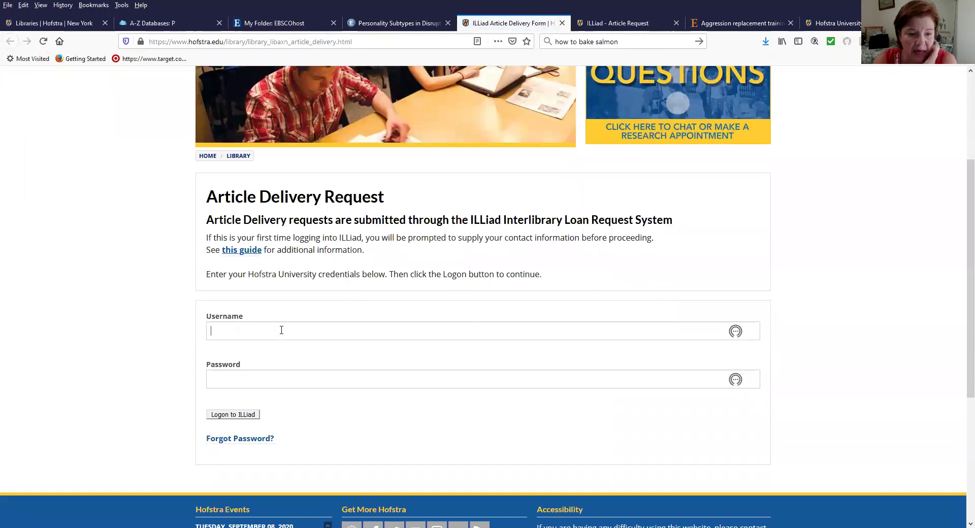
left_click(294, 327)
type("librfdvd")
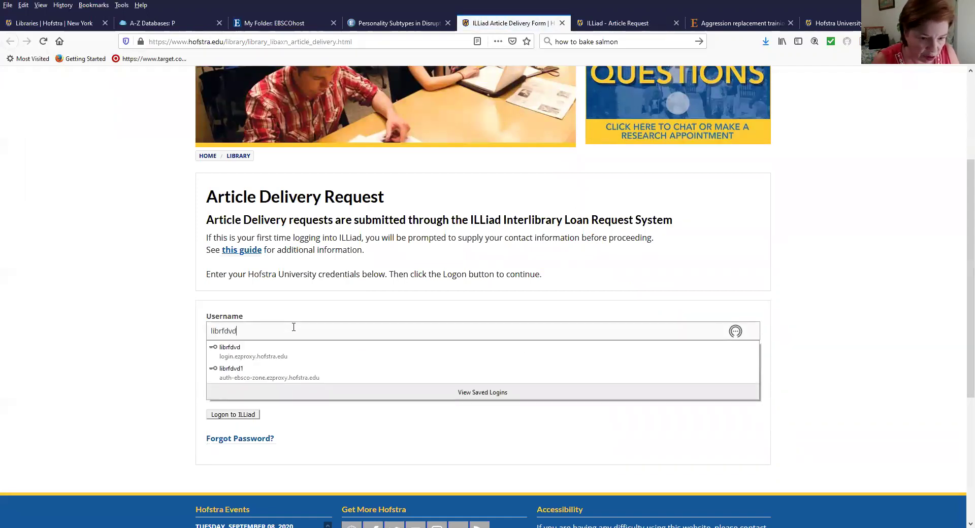
left_click(331, 409)
left_click(326, 372)
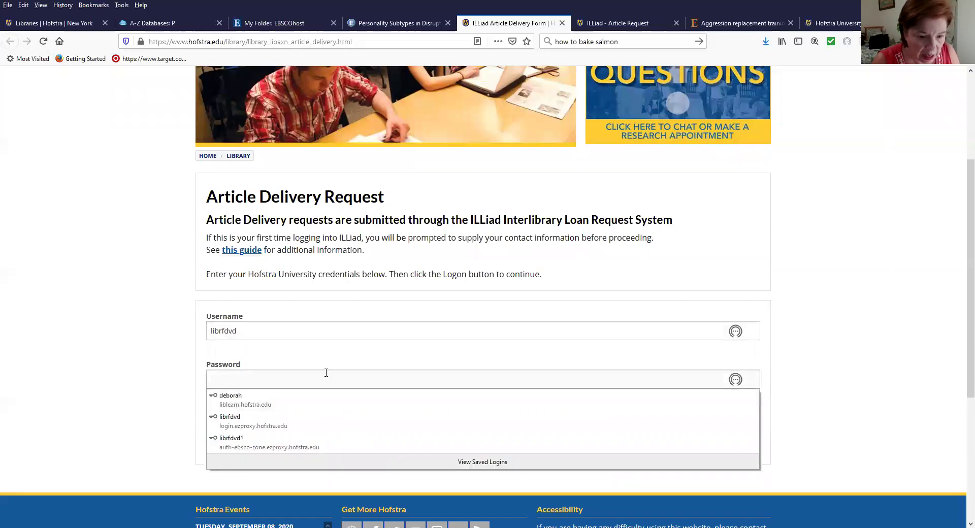
left_click(324, 373)
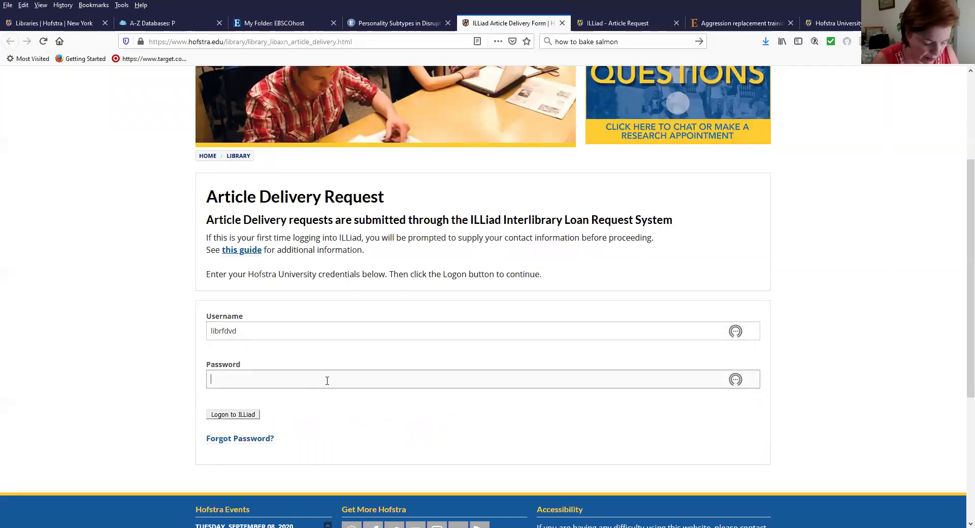
type("******")
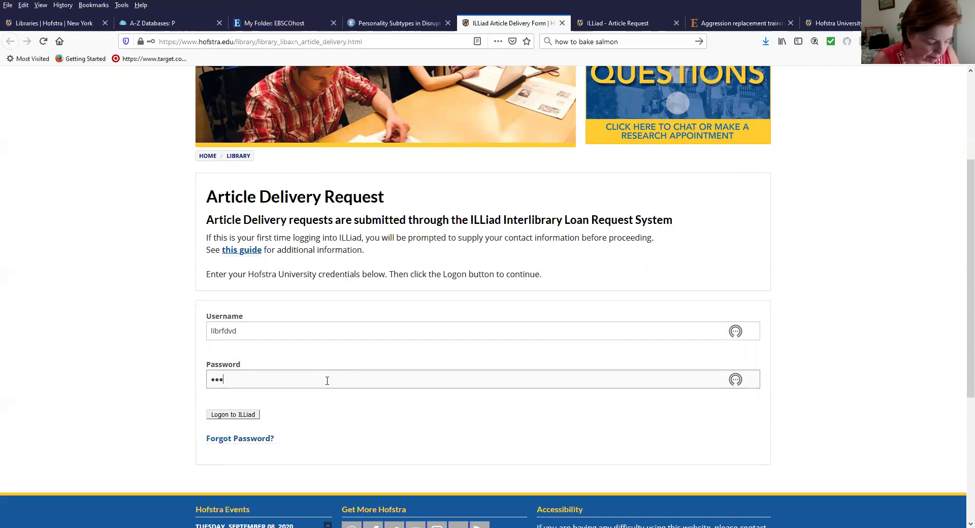
type("*****")
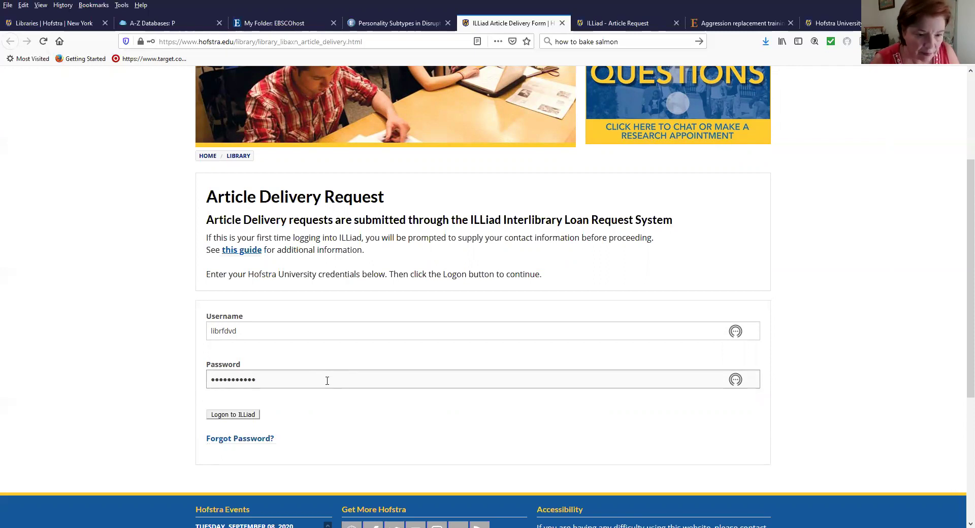
left_click(254, 416)
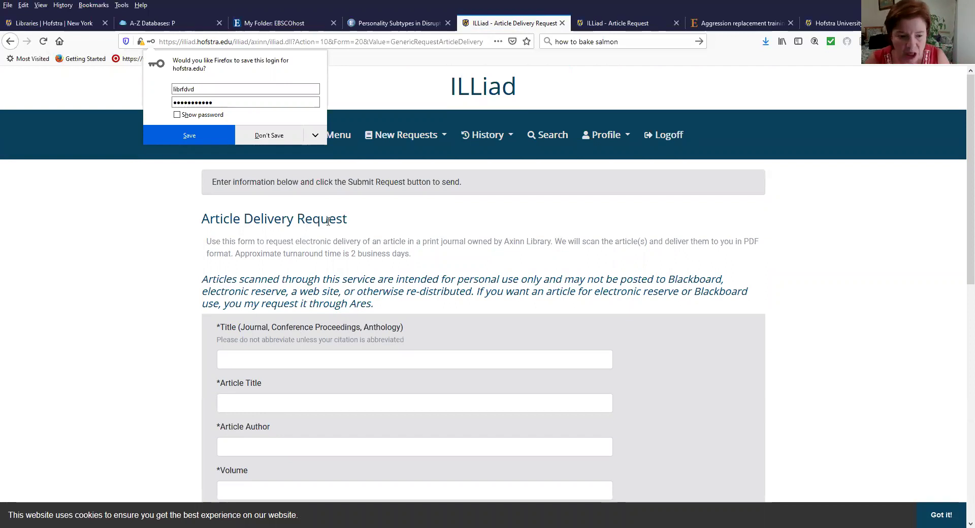
Paste the copied citation into the journal title field of the Article Delivery Request form and look over the remaining fields.
left_click(297, 360)
right_click(298, 361)
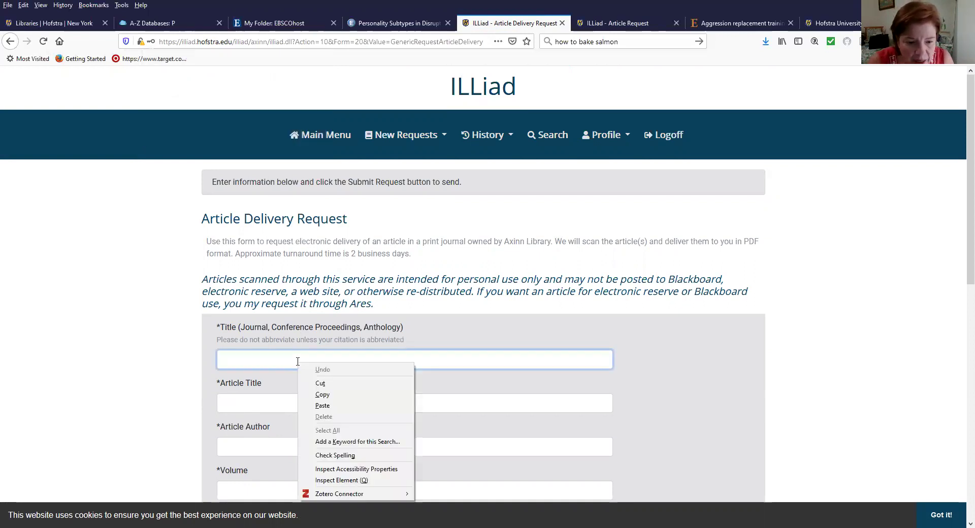
left_click(323, 405)
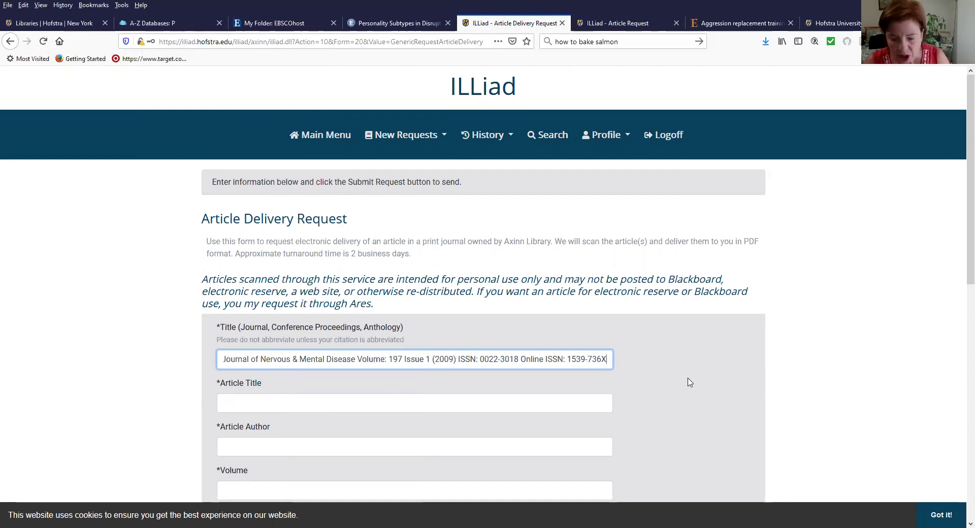
scroll(666, 378, "down", 1)
scroll(666, 378, "down", 10)
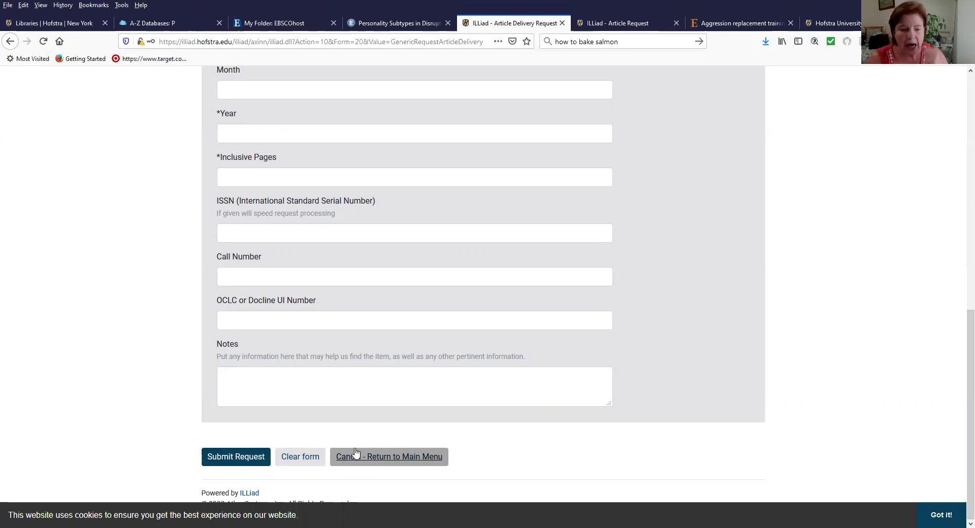
From the EBSCOhost folder, check full text for "Prevention programmes for youth gambling" and open an interlibrary loan request for it.
left_click(297, 28)
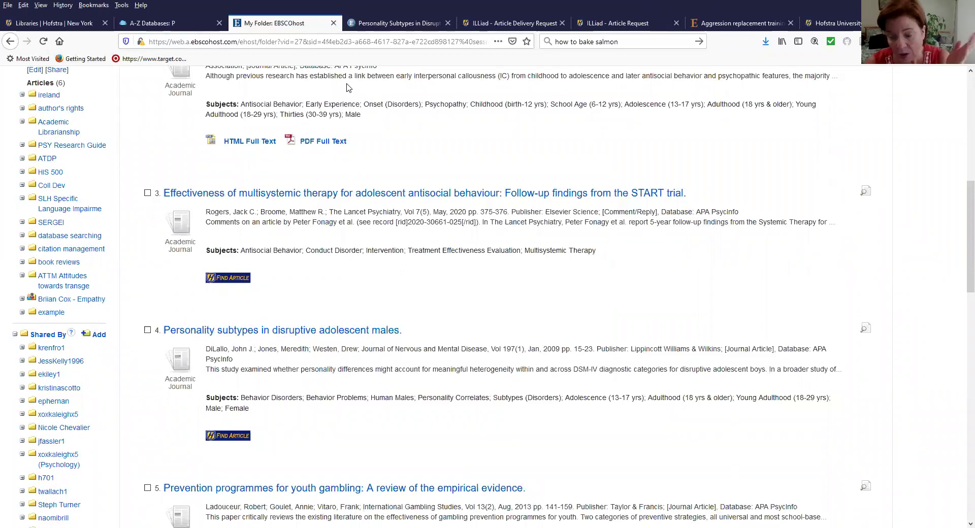
scroll(478, 293, "down", 1)
scroll(478, 293, "down", 4)
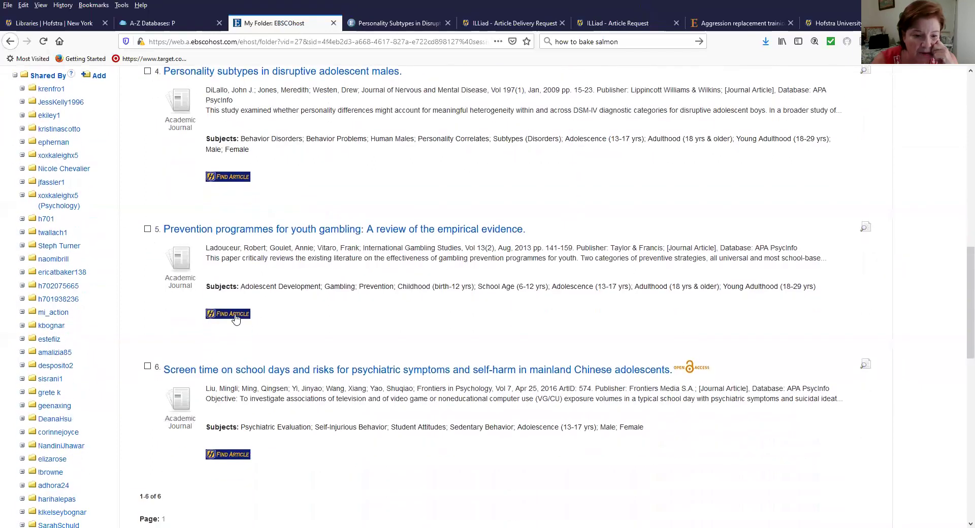
left_click(234, 314)
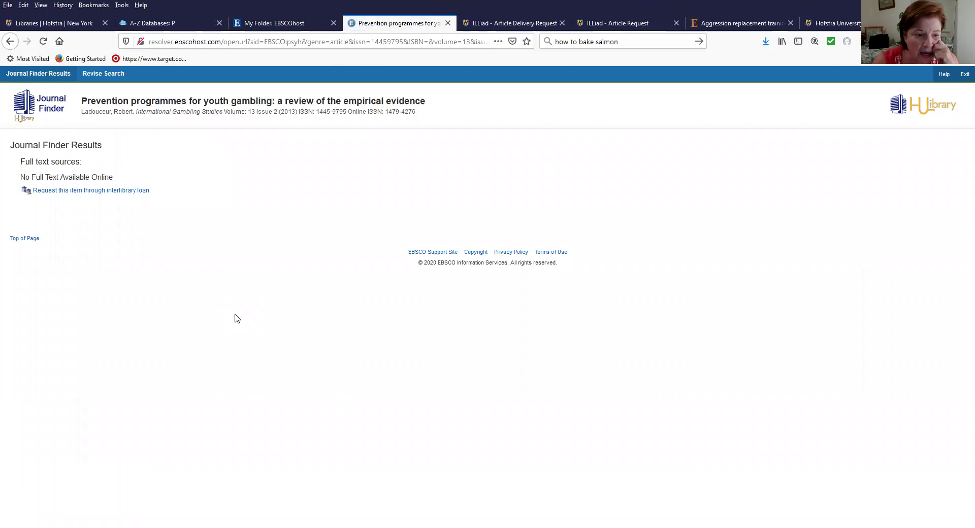
left_click(137, 191)
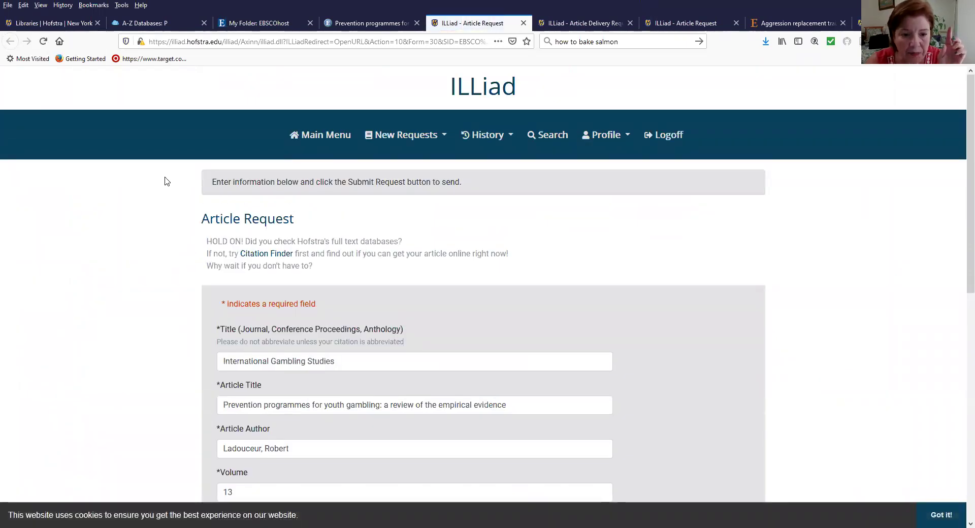
View the ILLiad main menu and open a blank journal article request form.
left_click(344, 139)
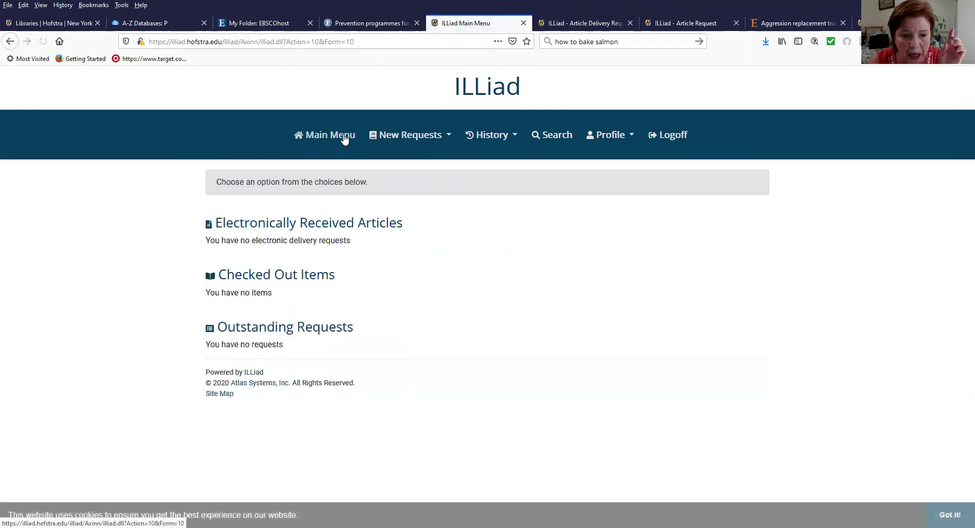
left_click(391, 137)
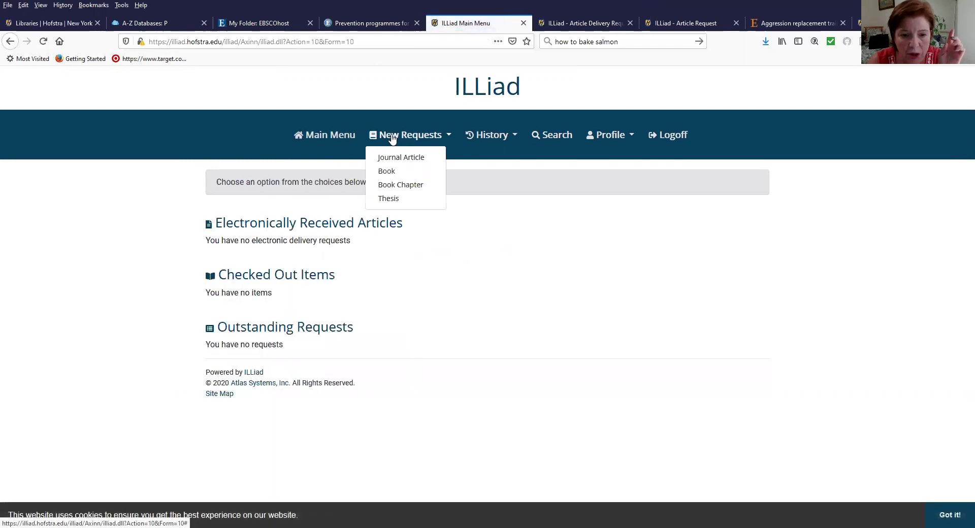
left_click(407, 157)
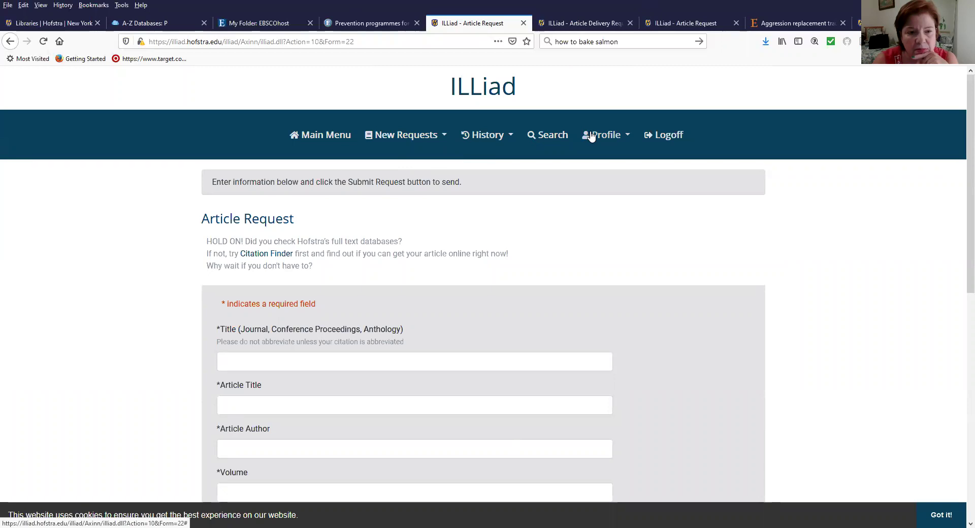
Reopen the interlibrary loan request for the youth gambling article from its Journal Finder results and review the prefilled form.
left_click(270, 27)
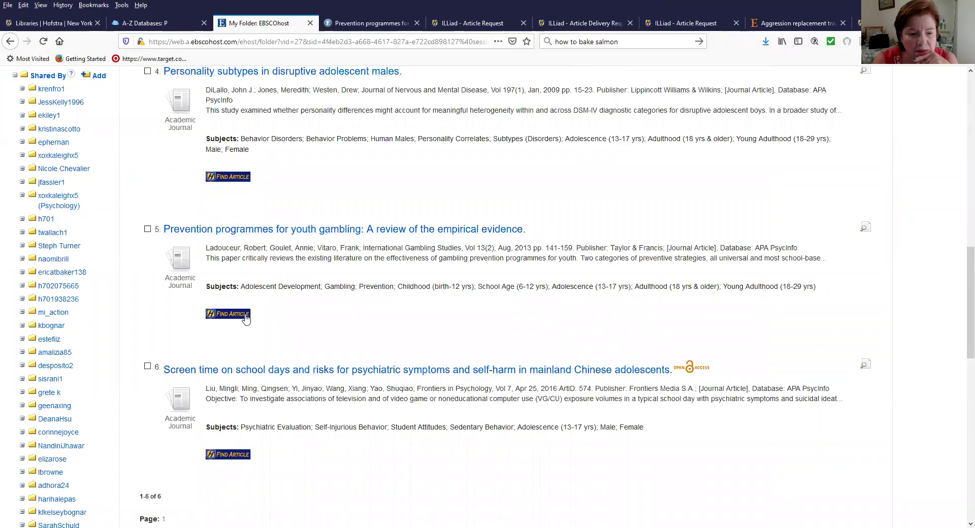
left_click(368, 27)
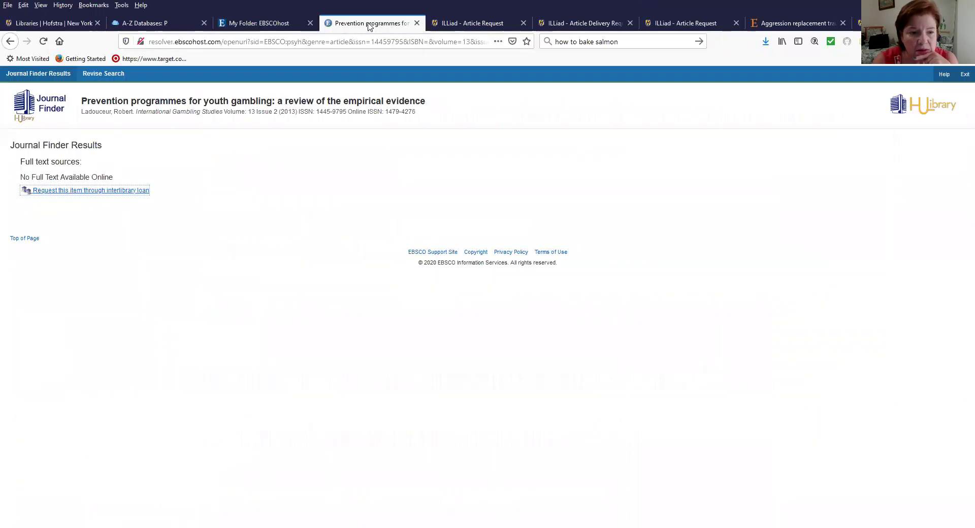
left_click(106, 191)
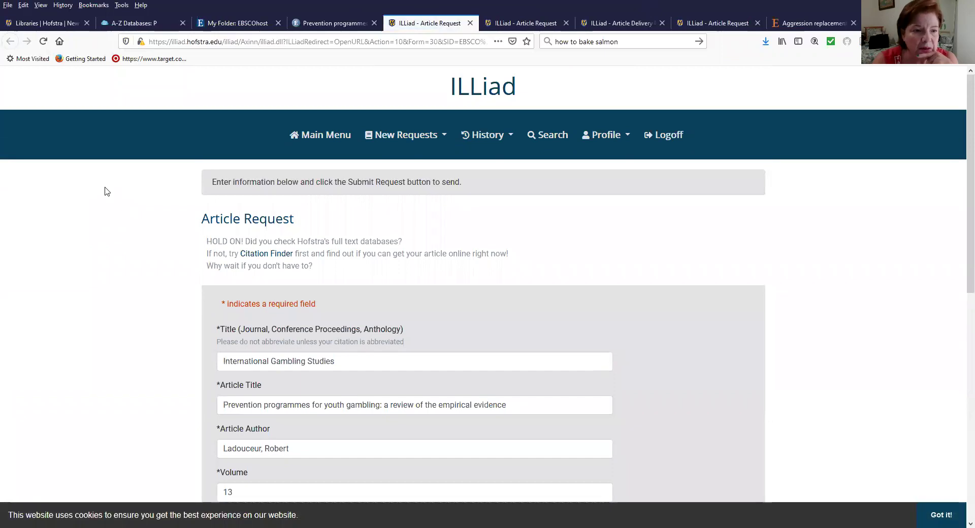
scroll(615, 253, "down", 2)
scroll(615, 254, "down", 8)
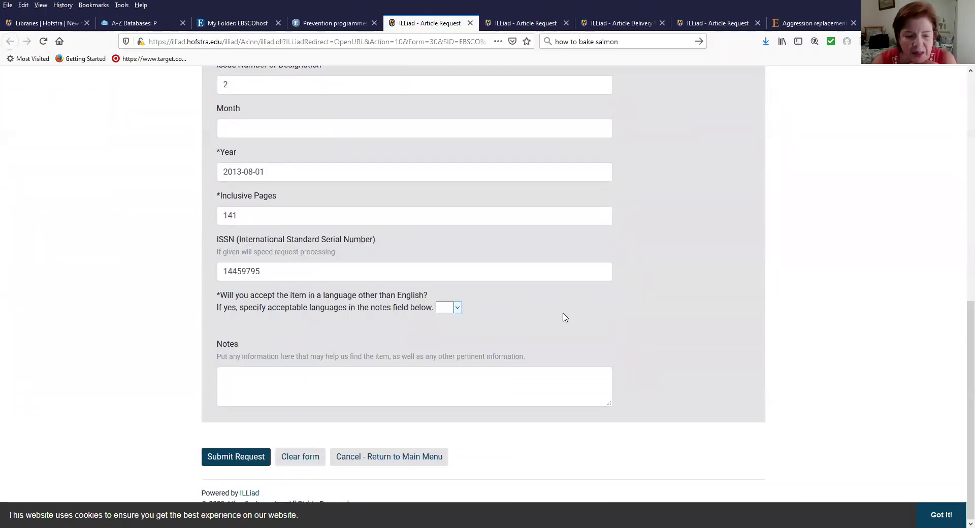
left_click(238, 460)
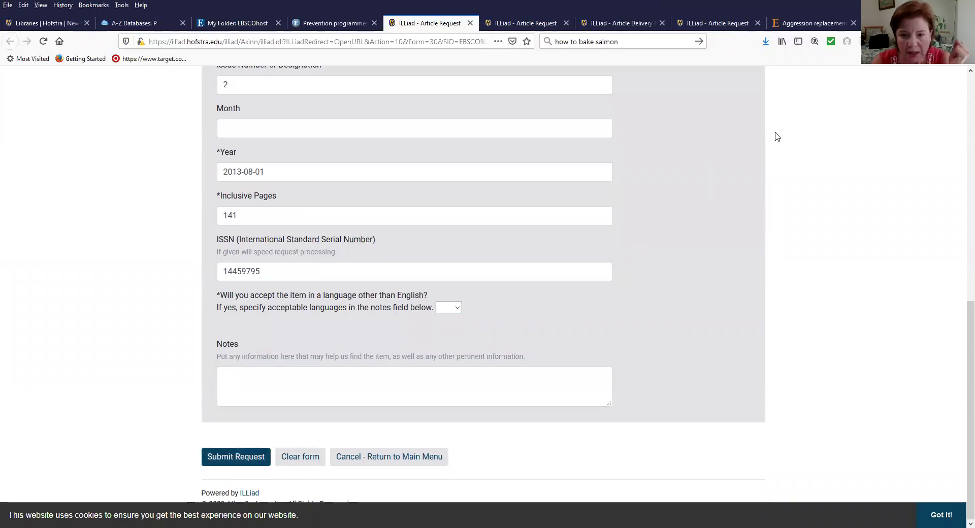
scroll(772, 135, "up", 10)
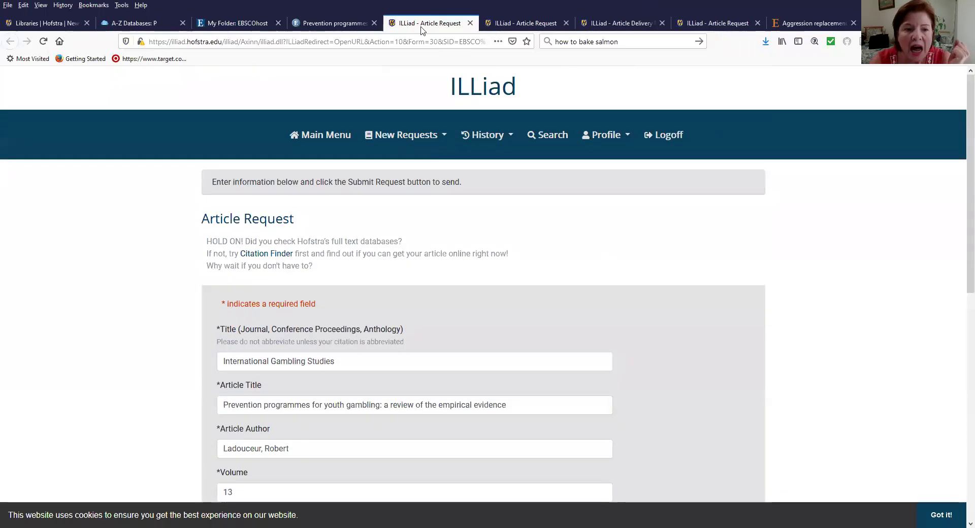
Open the PubMed Central PDF of "Screen time on school days and risks for psychiatric symptoms" from the EBSCOhost folder, and return to the folder.
left_click(226, 26)
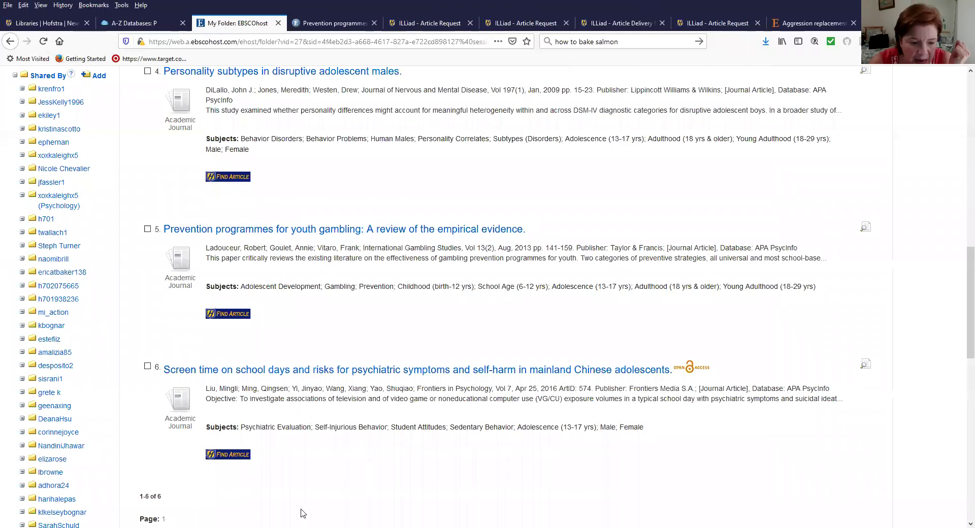
left_click(226, 456)
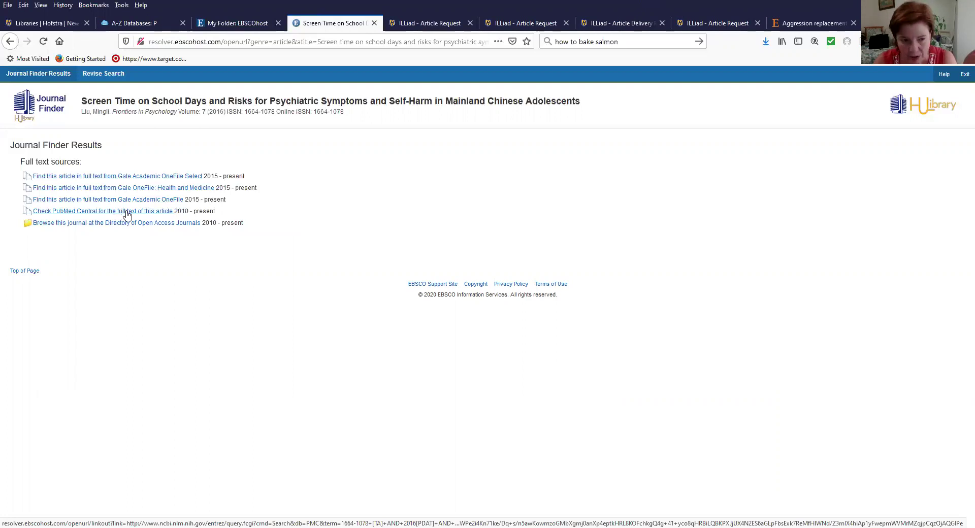
left_click(130, 216)
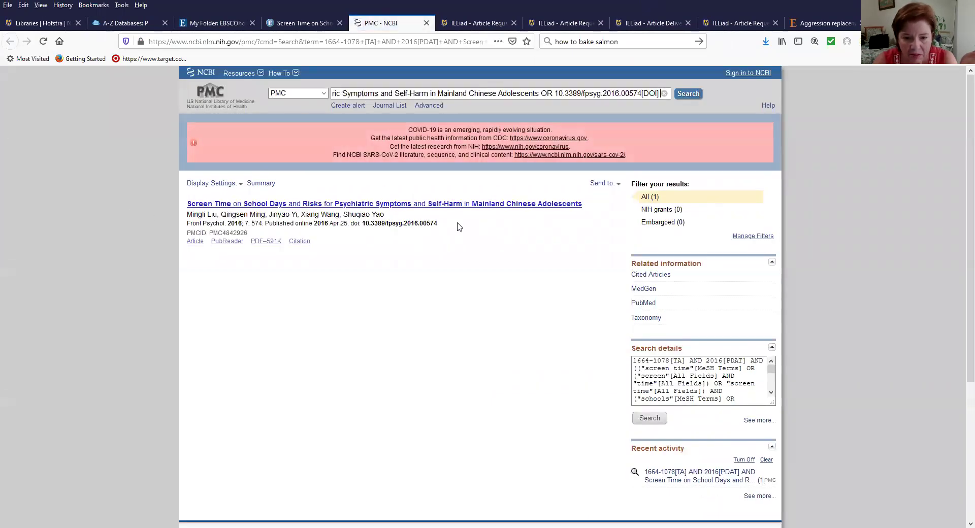
left_click(268, 242)
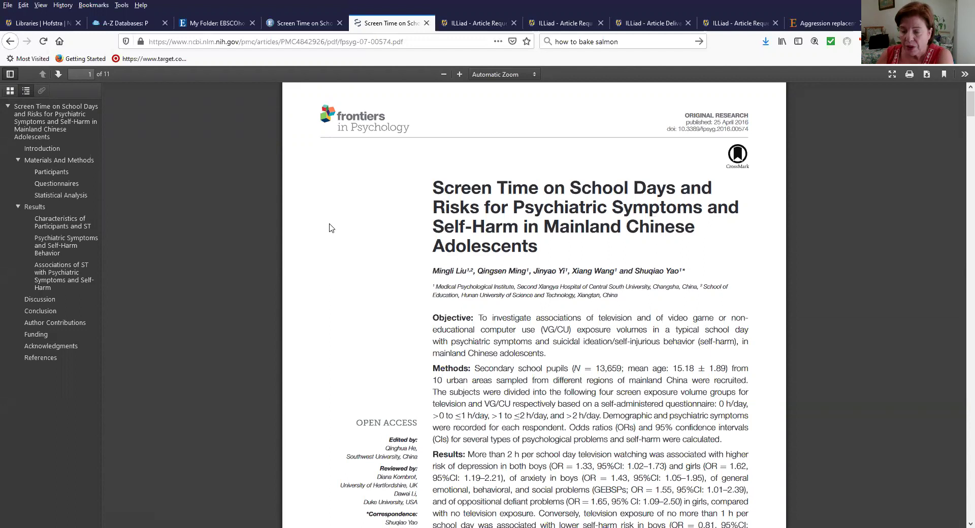
left_click(223, 23)
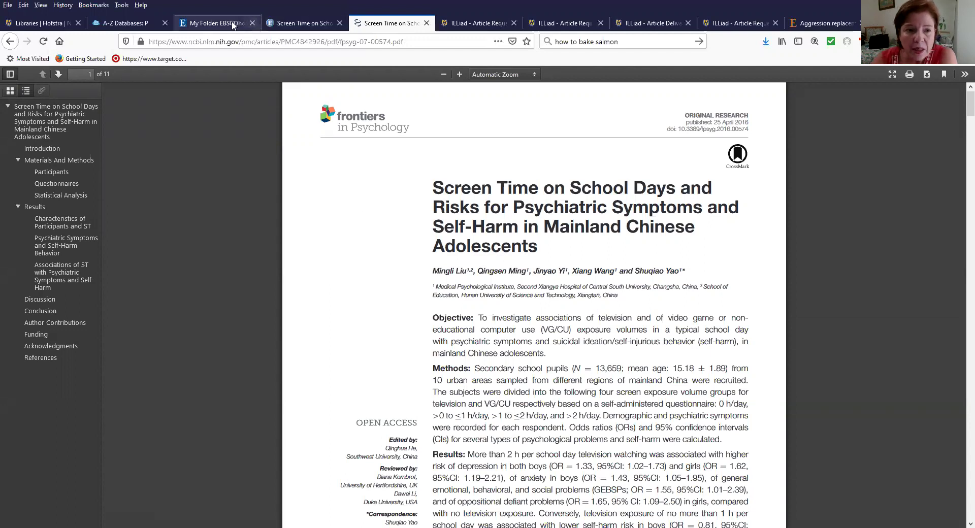
scroll(678, 179, "up", 8)
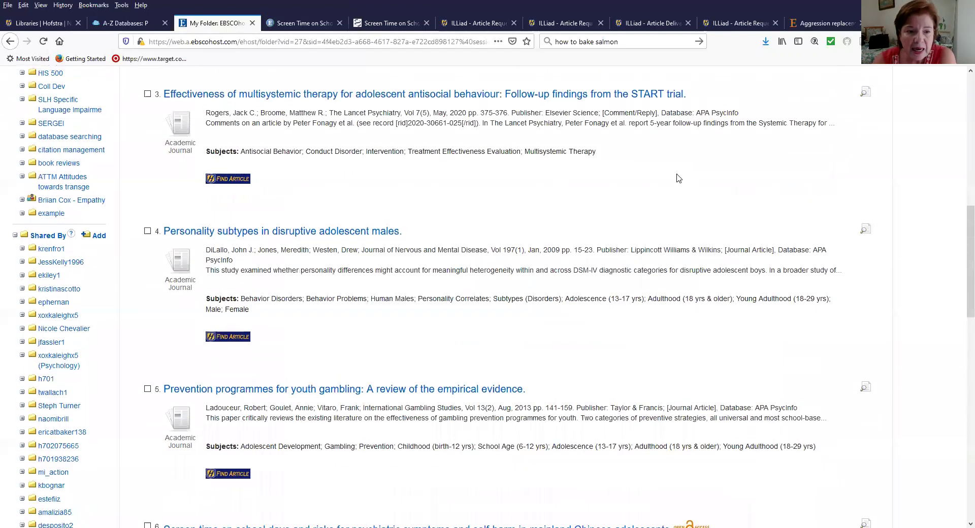